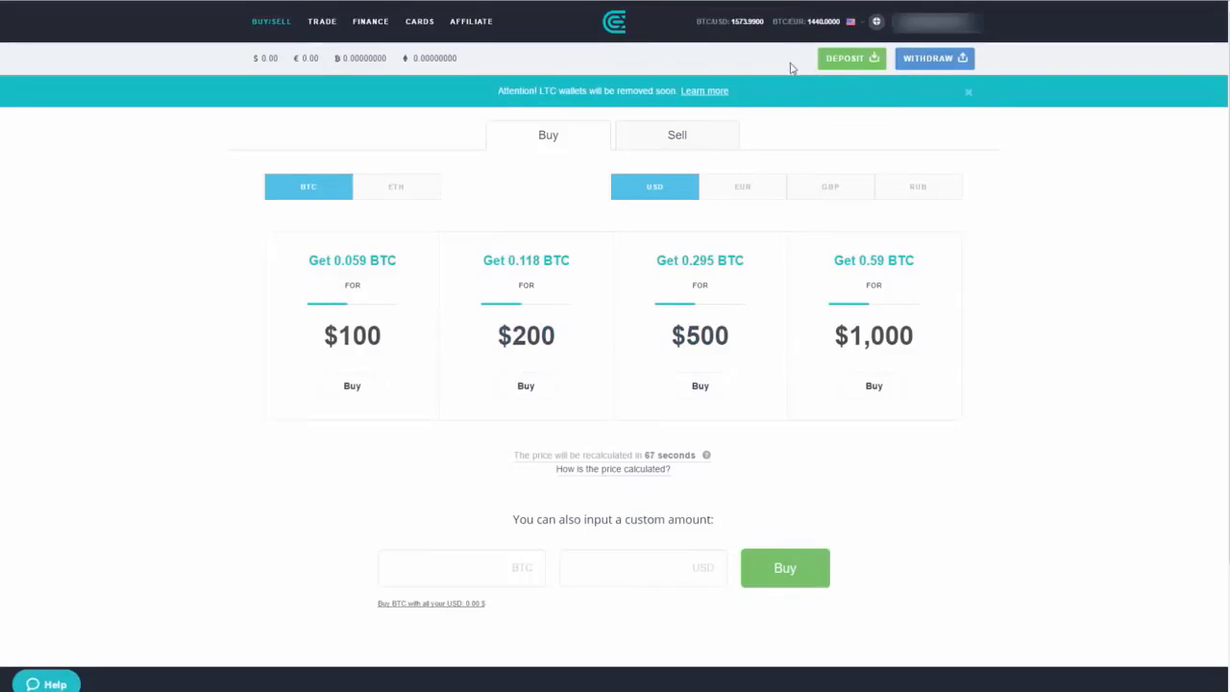
Show the account name's dropdown with Profile, Account Activity, Verification and Logout
mouse_move(922, 20)
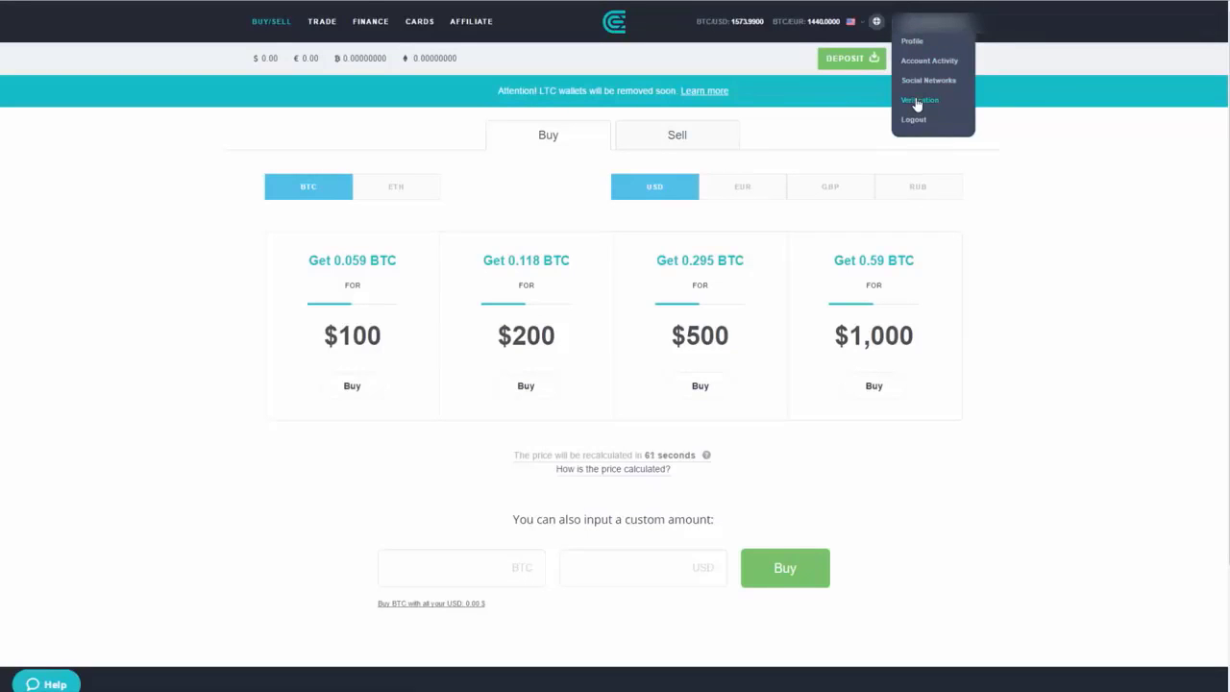
Go to the Profile account settings, then reopen the account name's menu
left_click(919, 48)
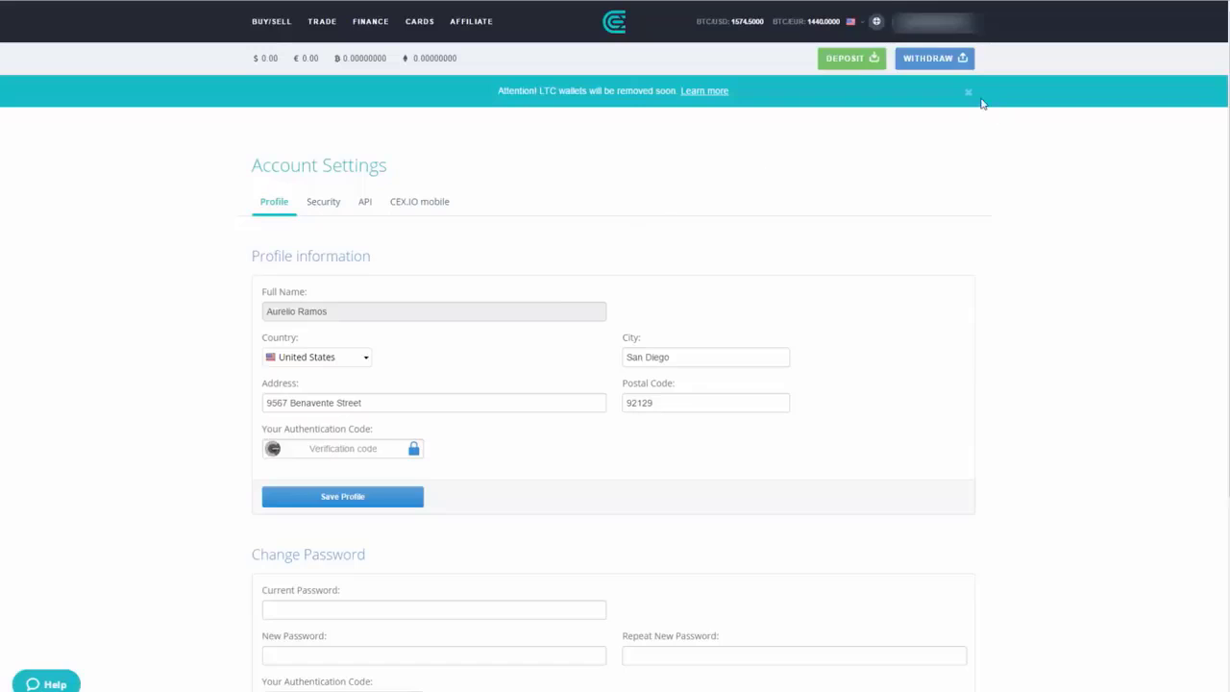
left_click(950, 25)
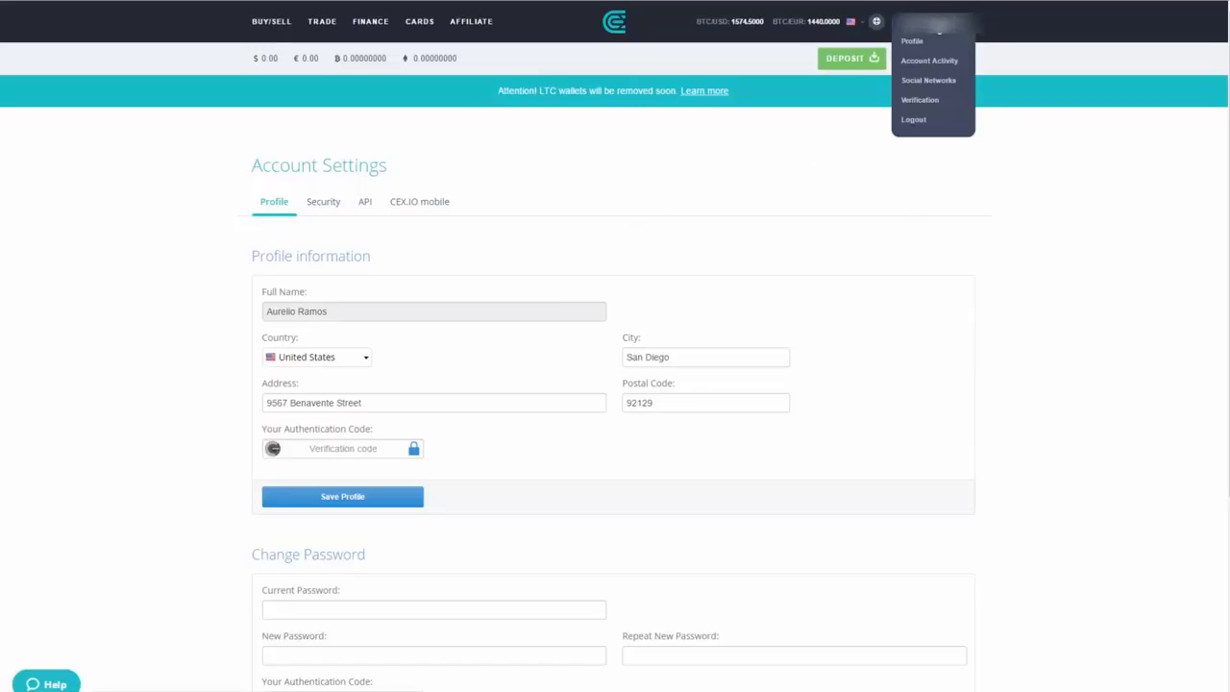
Start identity verification to view the ID type form, then return to BUY/SELL
left_click(918, 100)
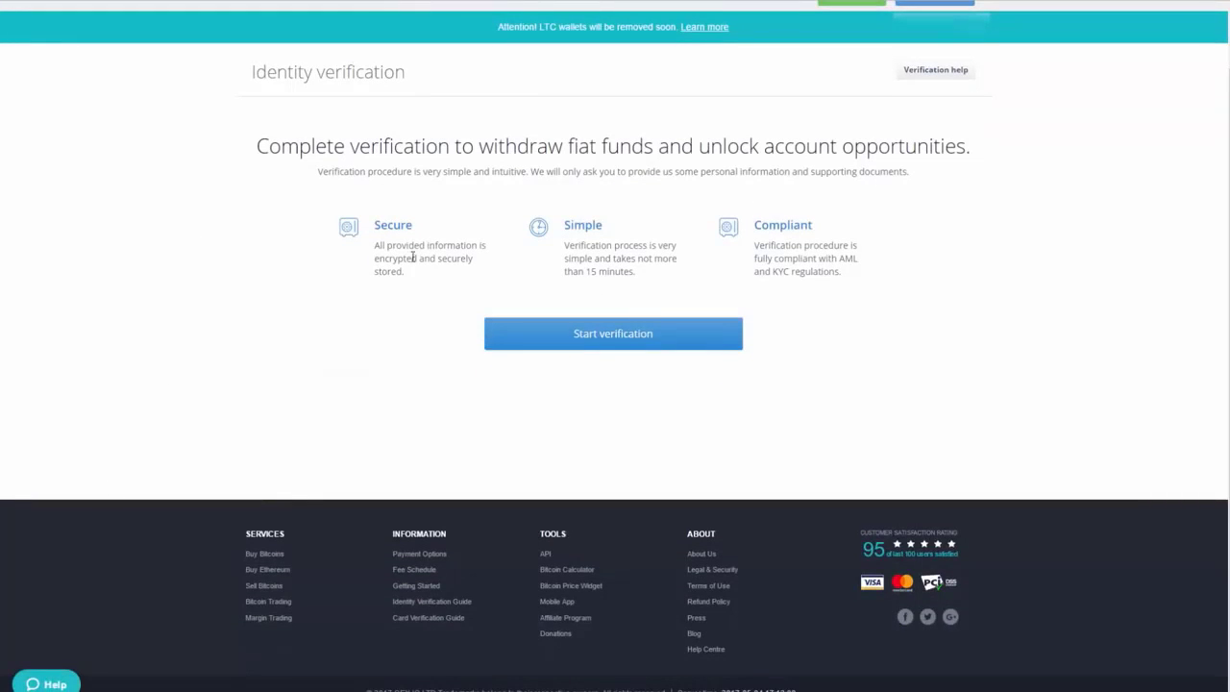
left_click(558, 340)
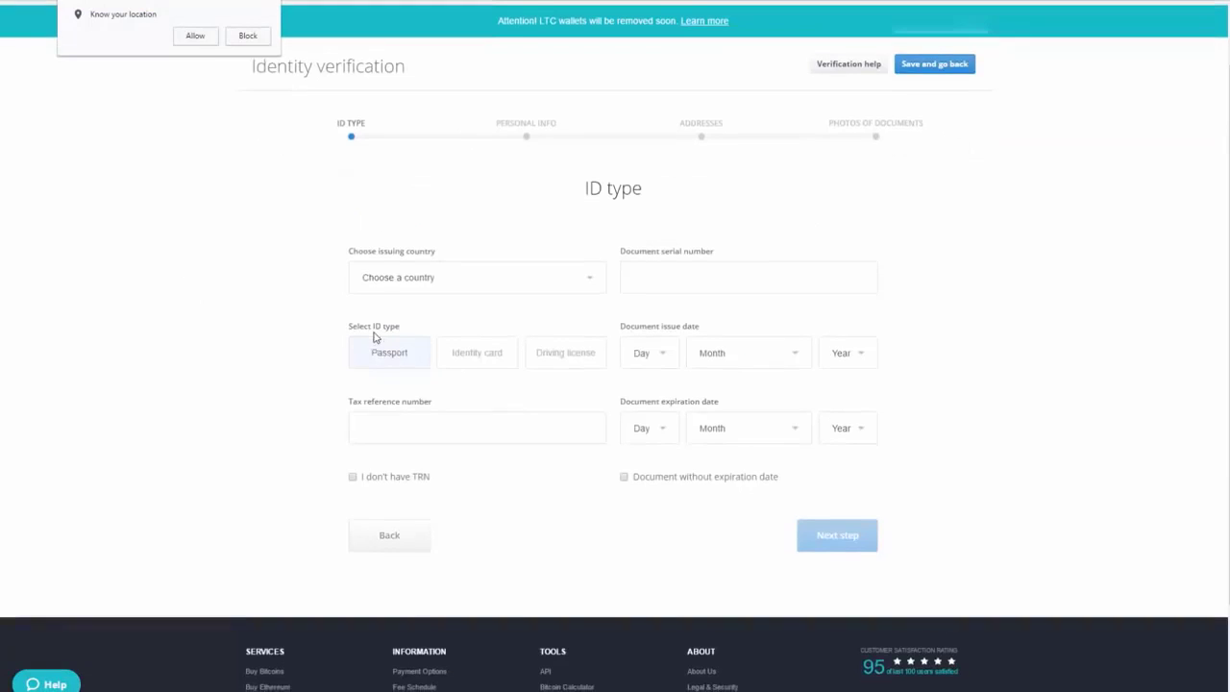
left_click(257, 12)
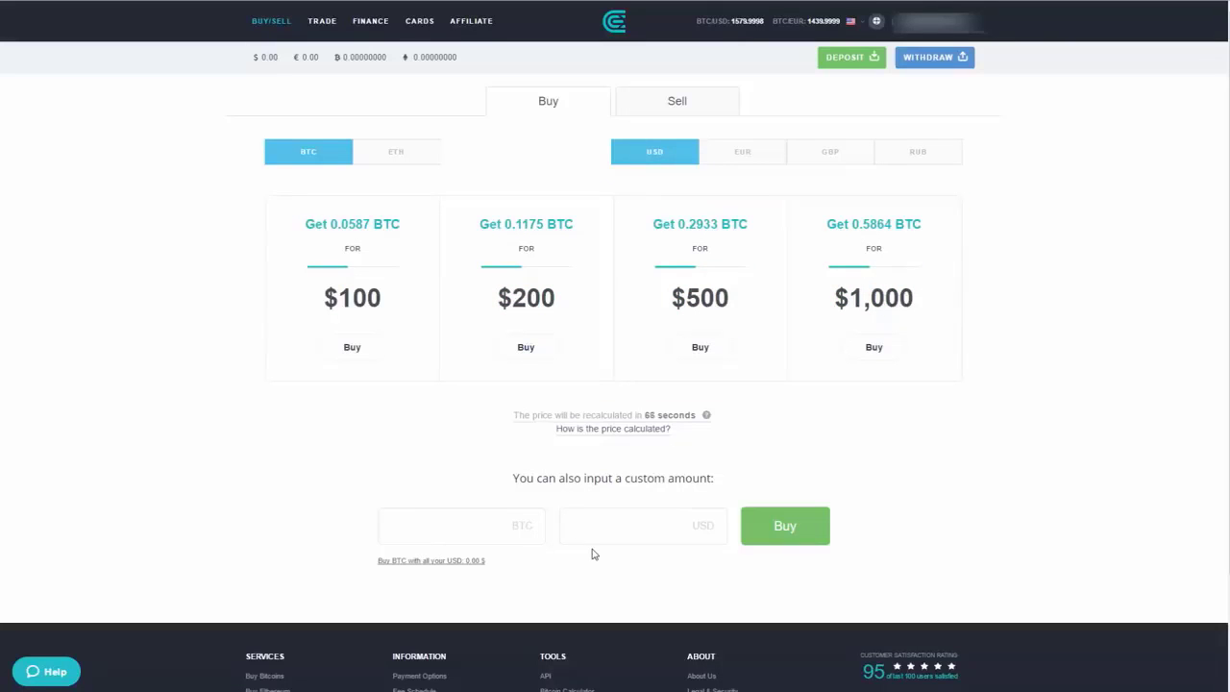
type("150")
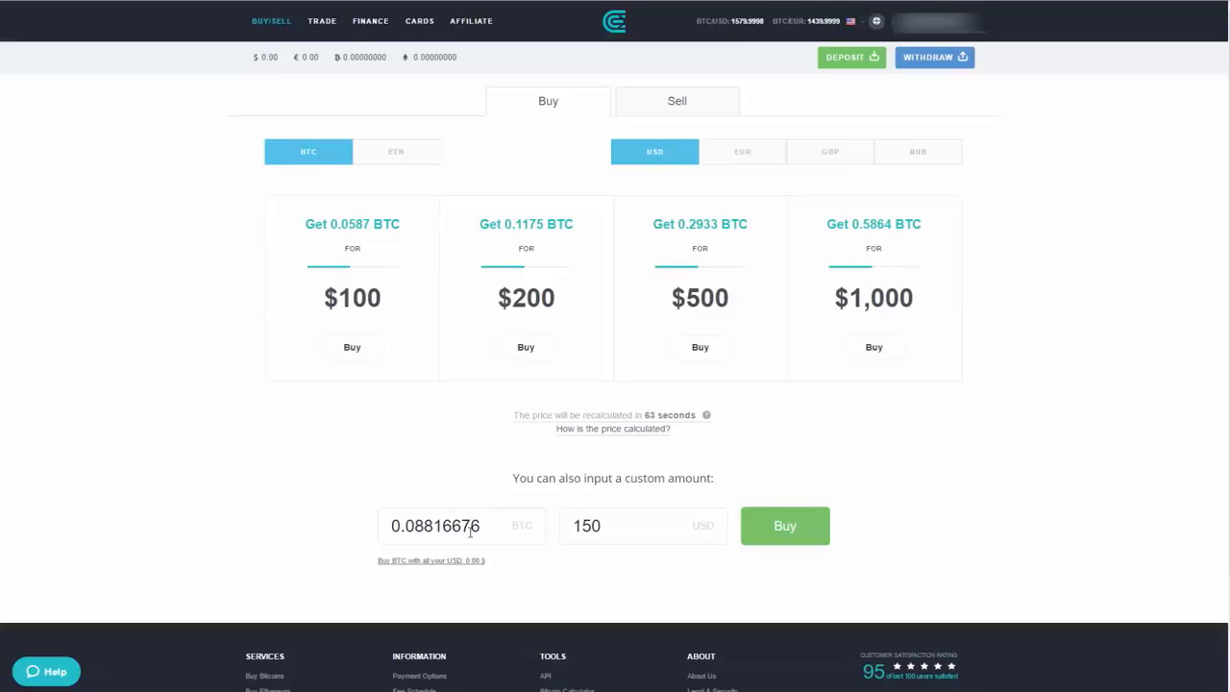
left_click_drag(484, 526, 337, 525)
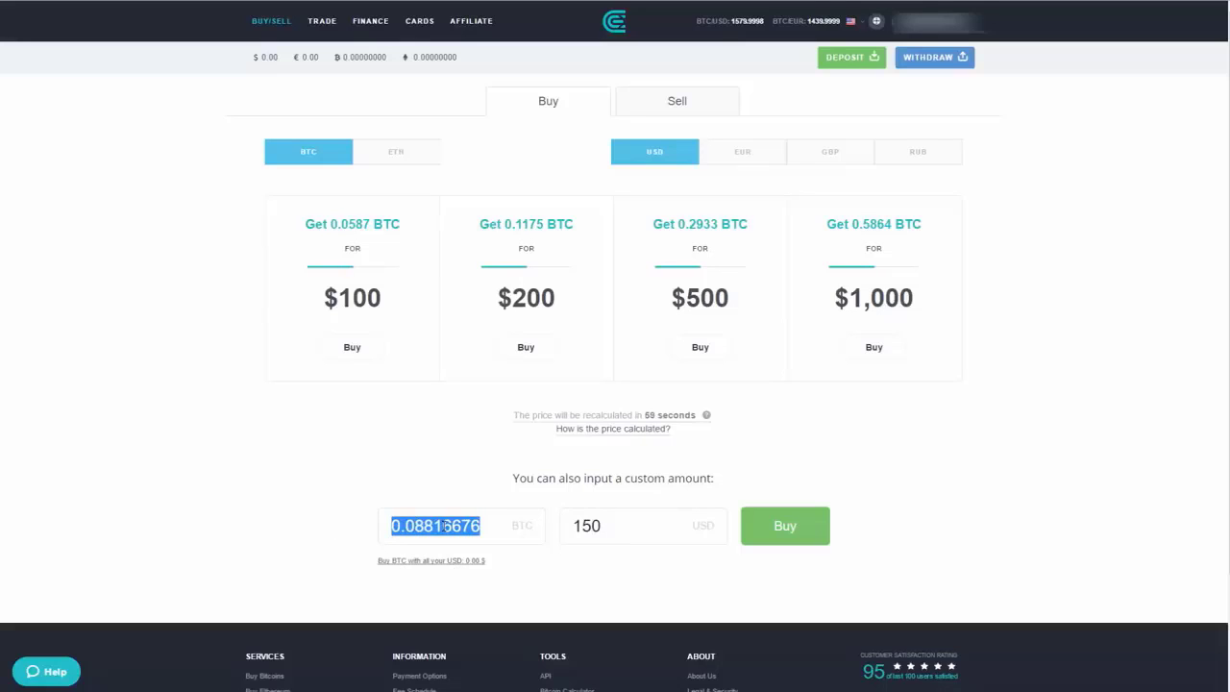
type("0.05")
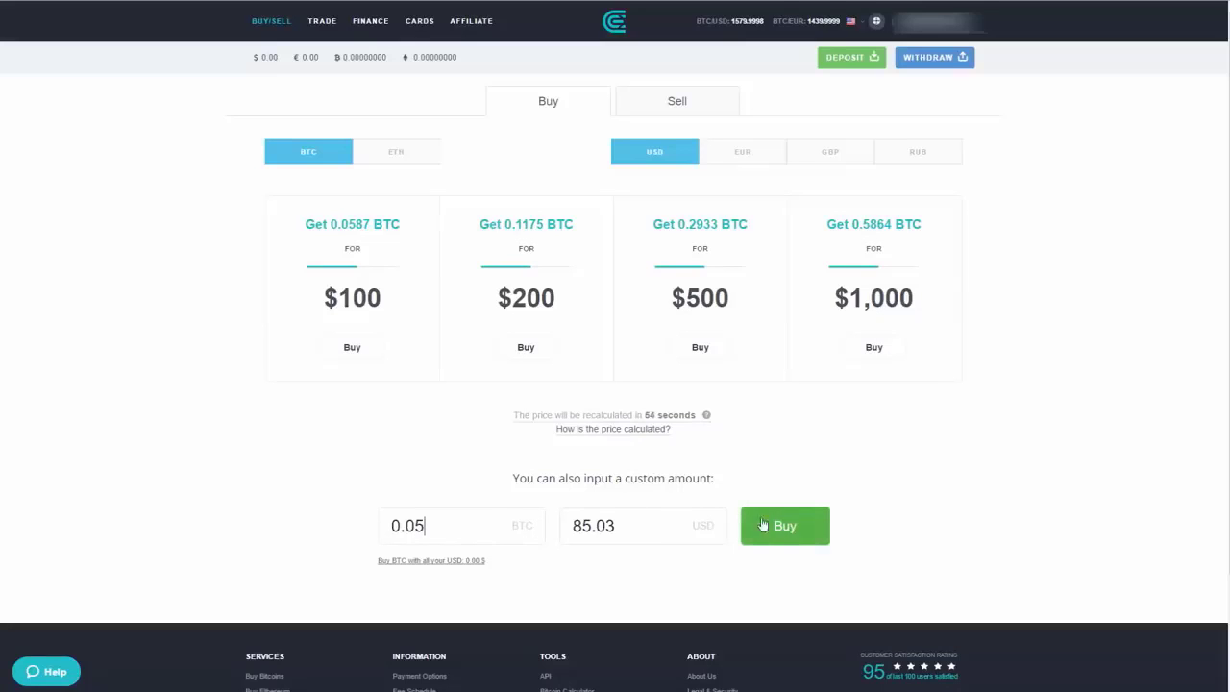
left_click_drag(442, 527, 350, 525)
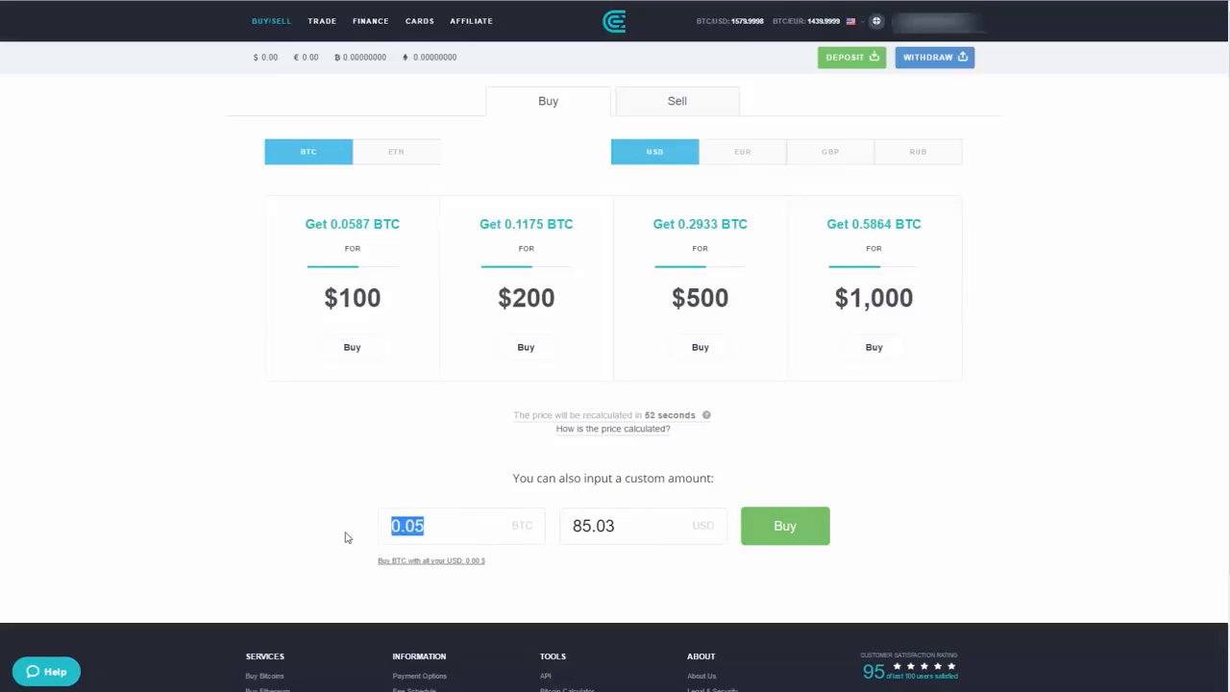
key("BackSpace")
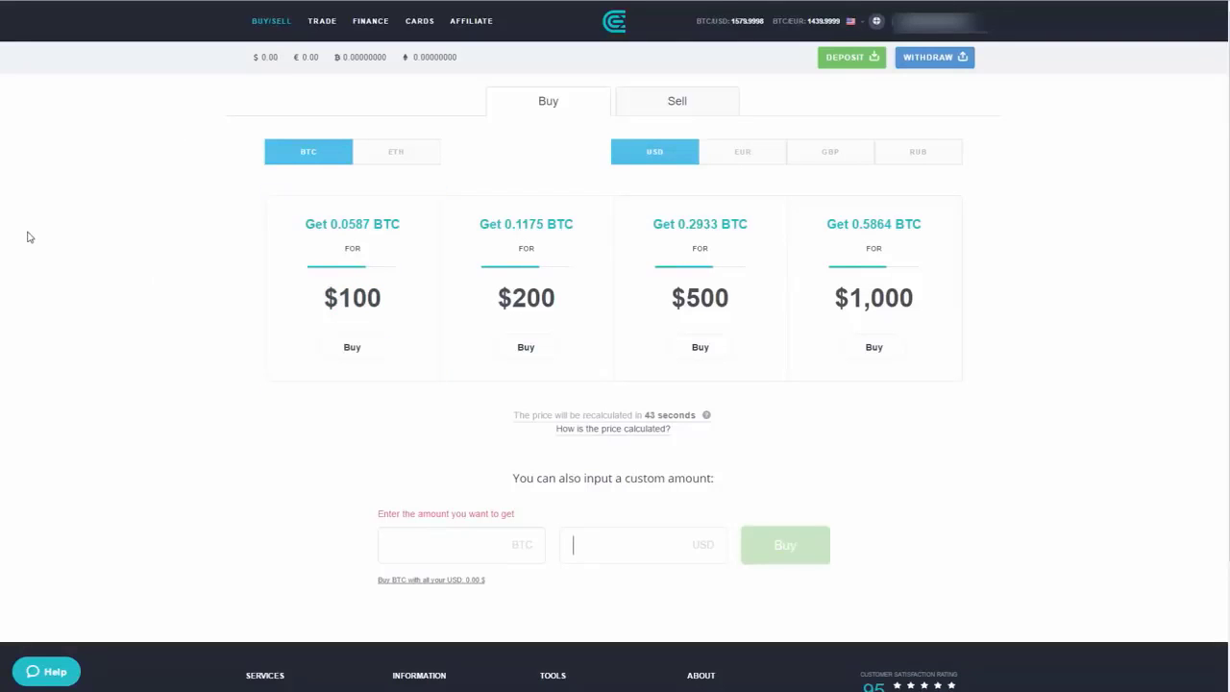
Go to the TRADE page and look over its BTC/USD chart and order books
left_click(323, 25)
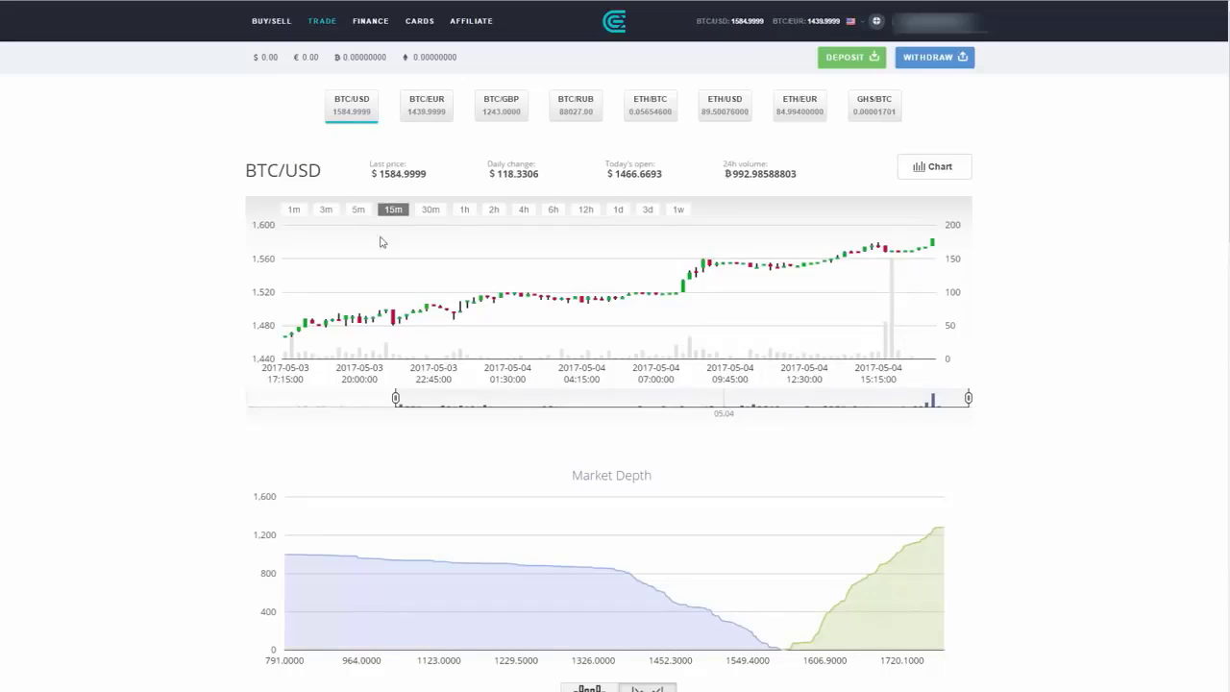
scroll(288, 317, "down", 2)
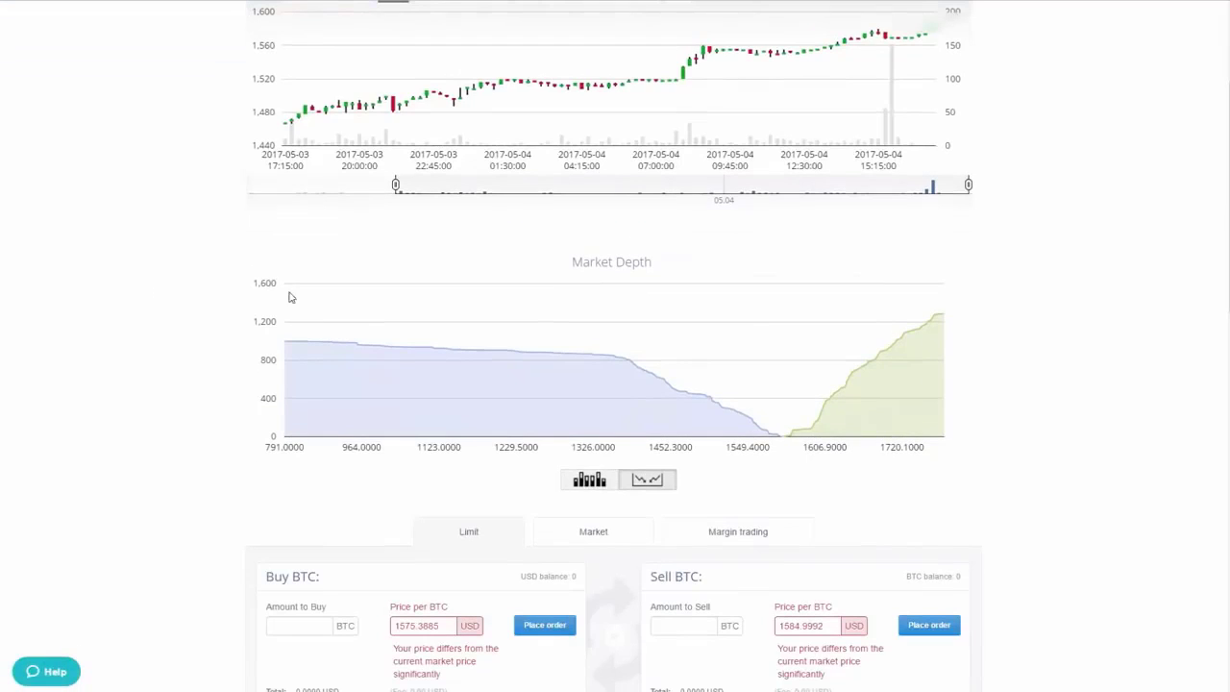
scroll(437, 159, "up", 2)
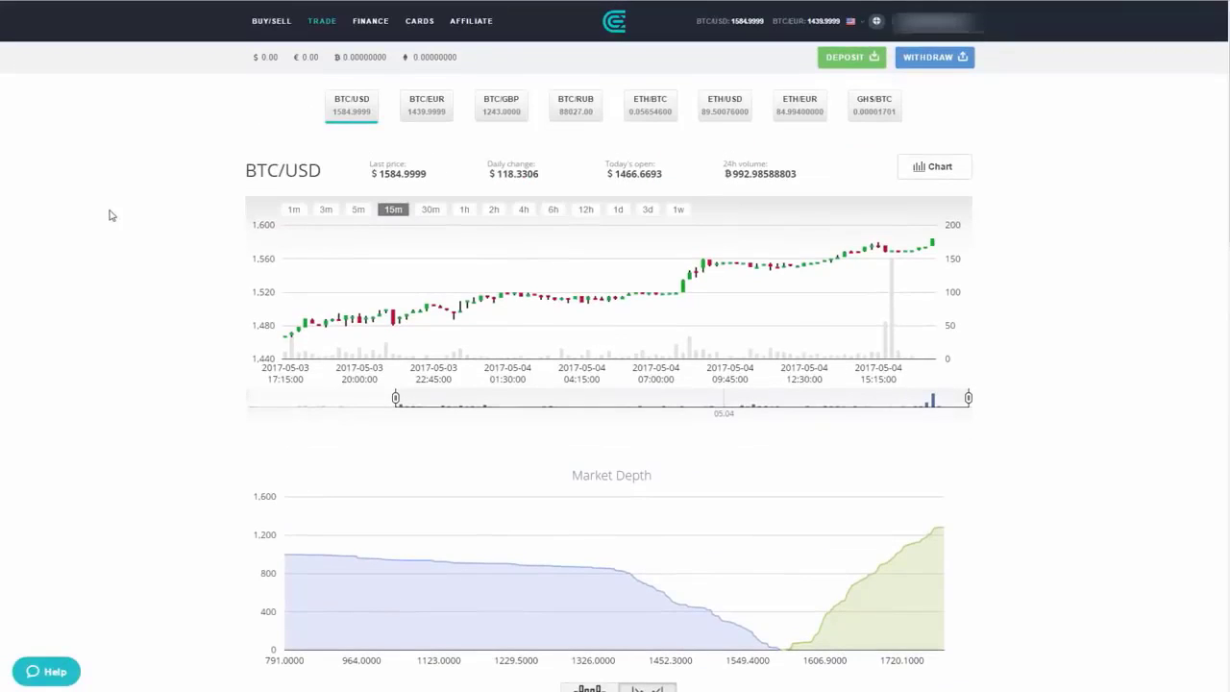
scroll(544, 281, "down", 4)
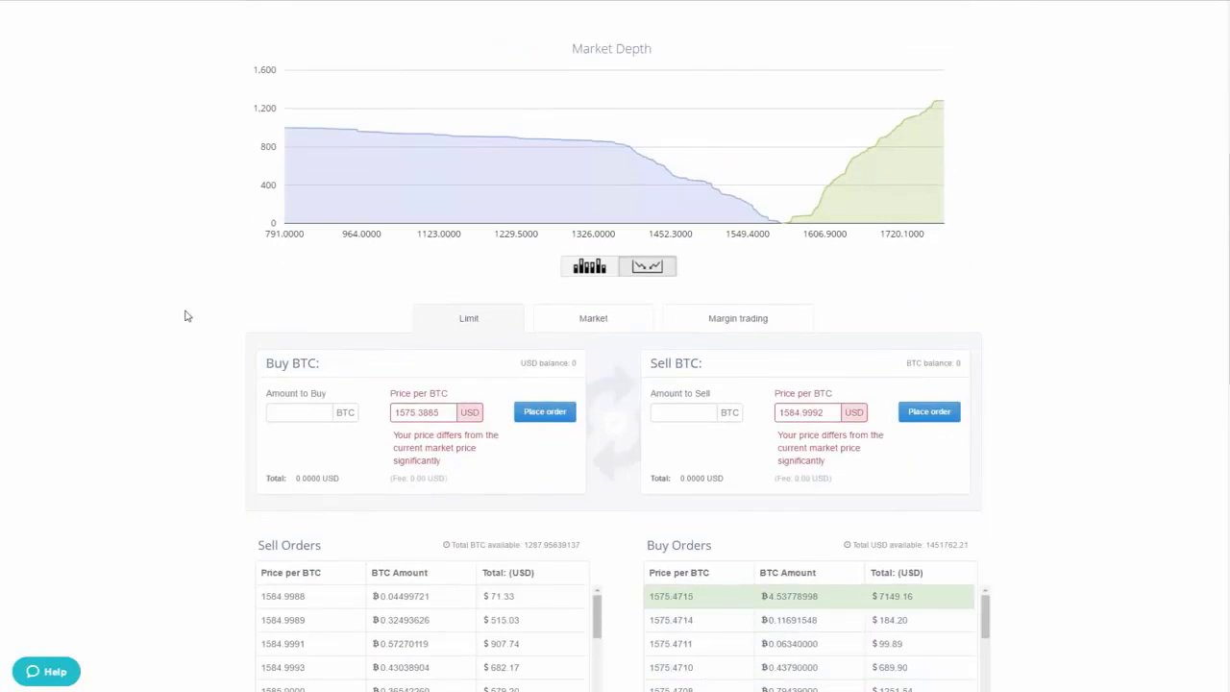
scroll(187, 334, "down", 4)
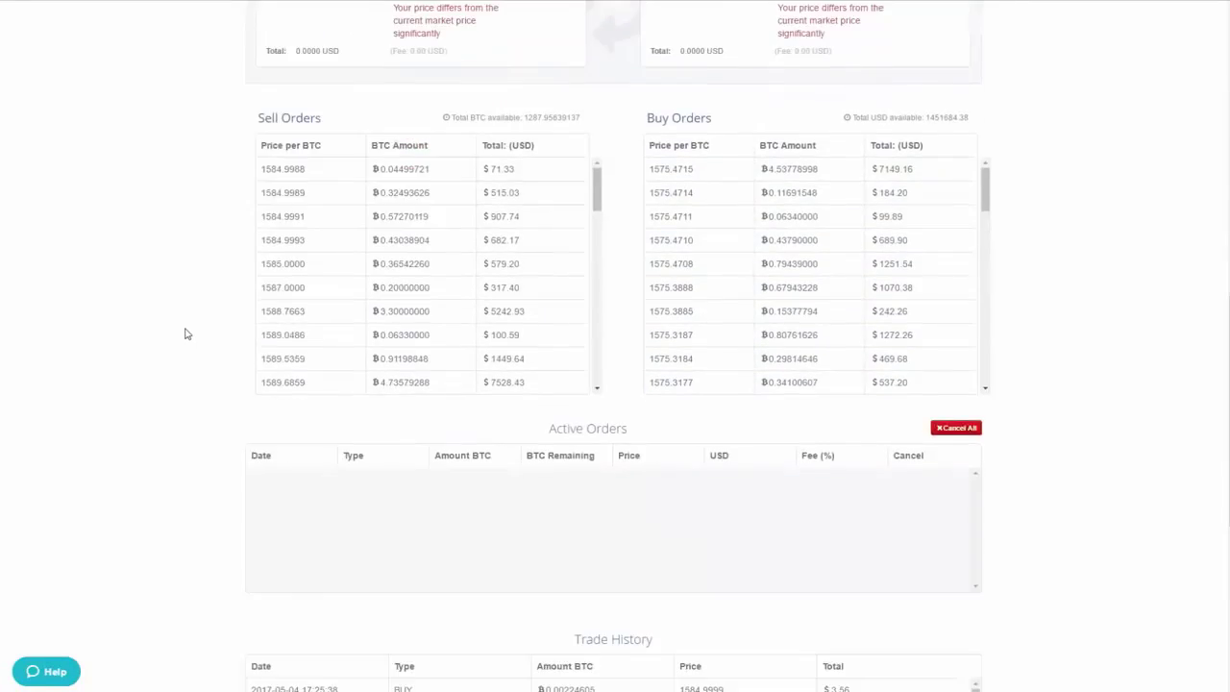
scroll(187, 333, "up", 2)
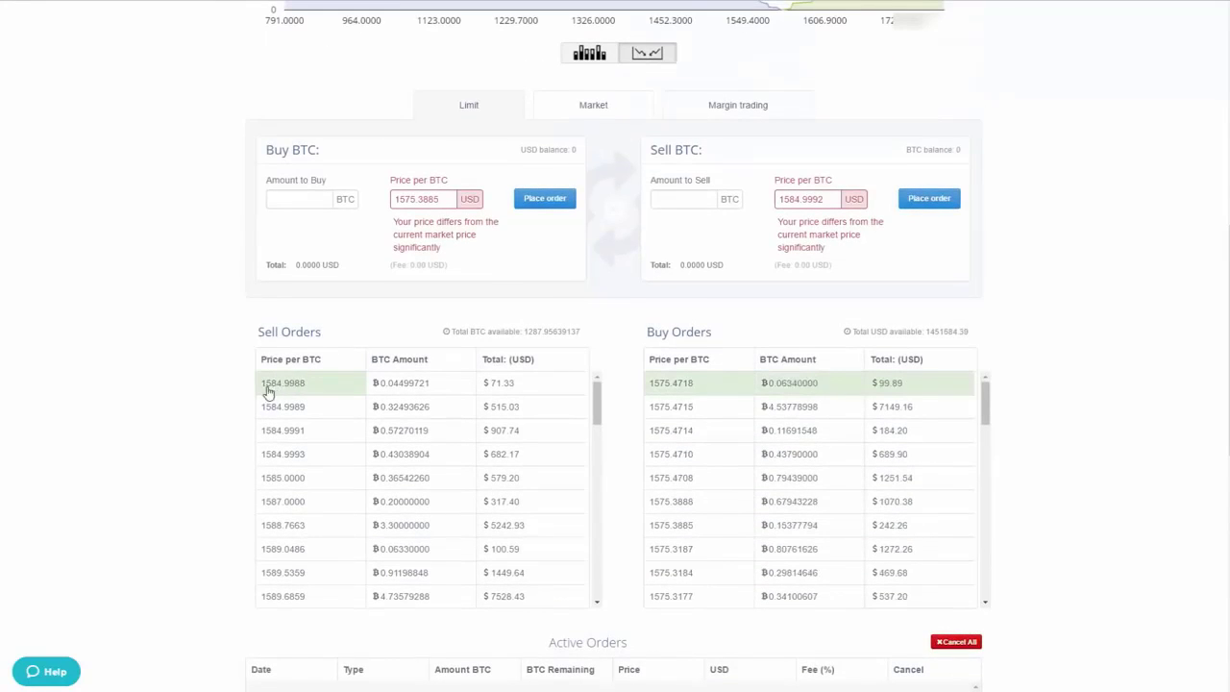
Try selecting the top sell order's 0.04499721 BTC amount and price, then clear it
left_click(424, 387)
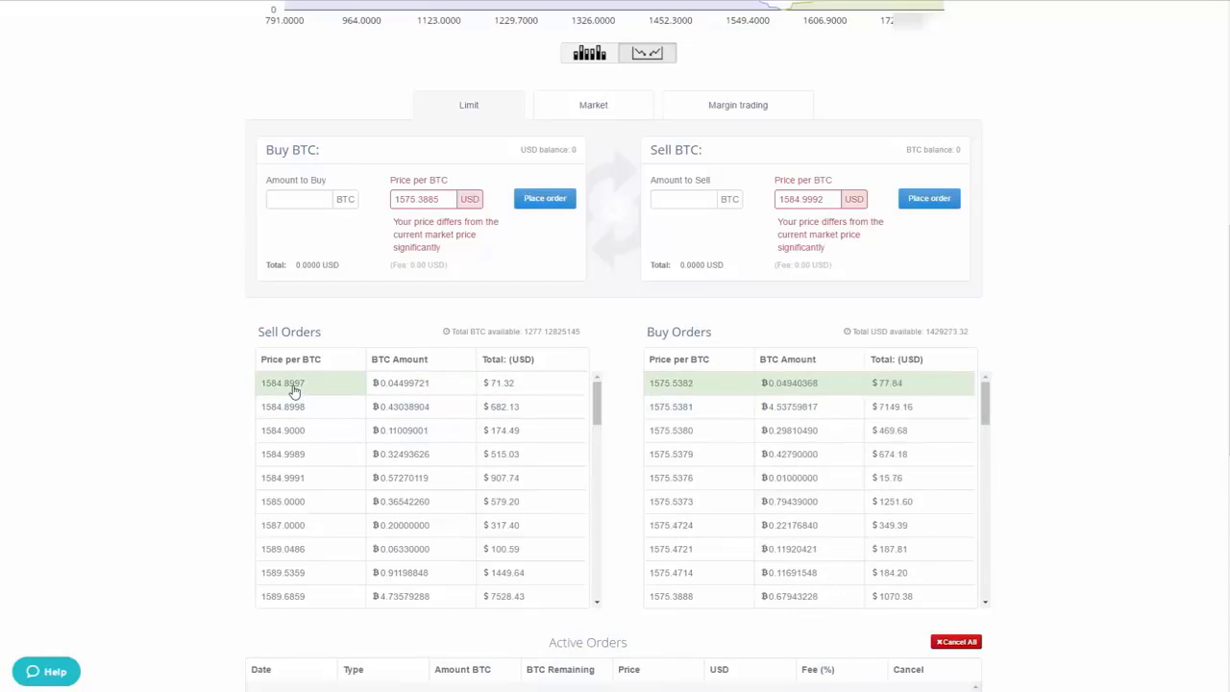
left_click(380, 384)
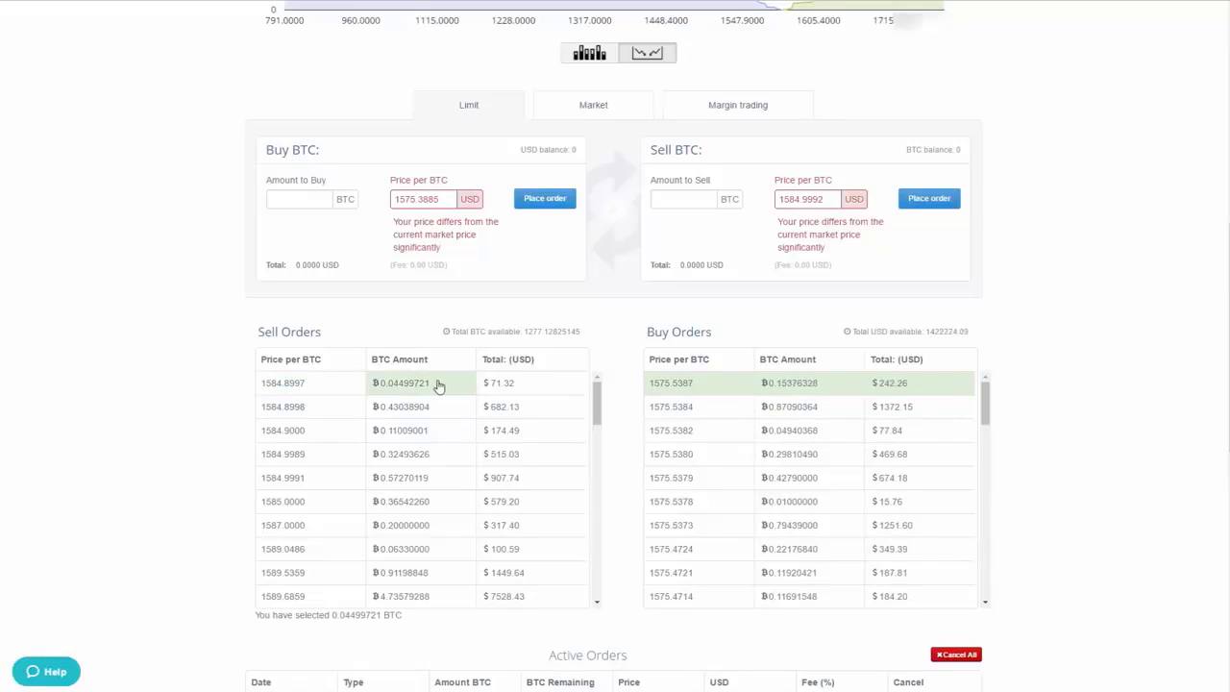
left_click(555, 383)
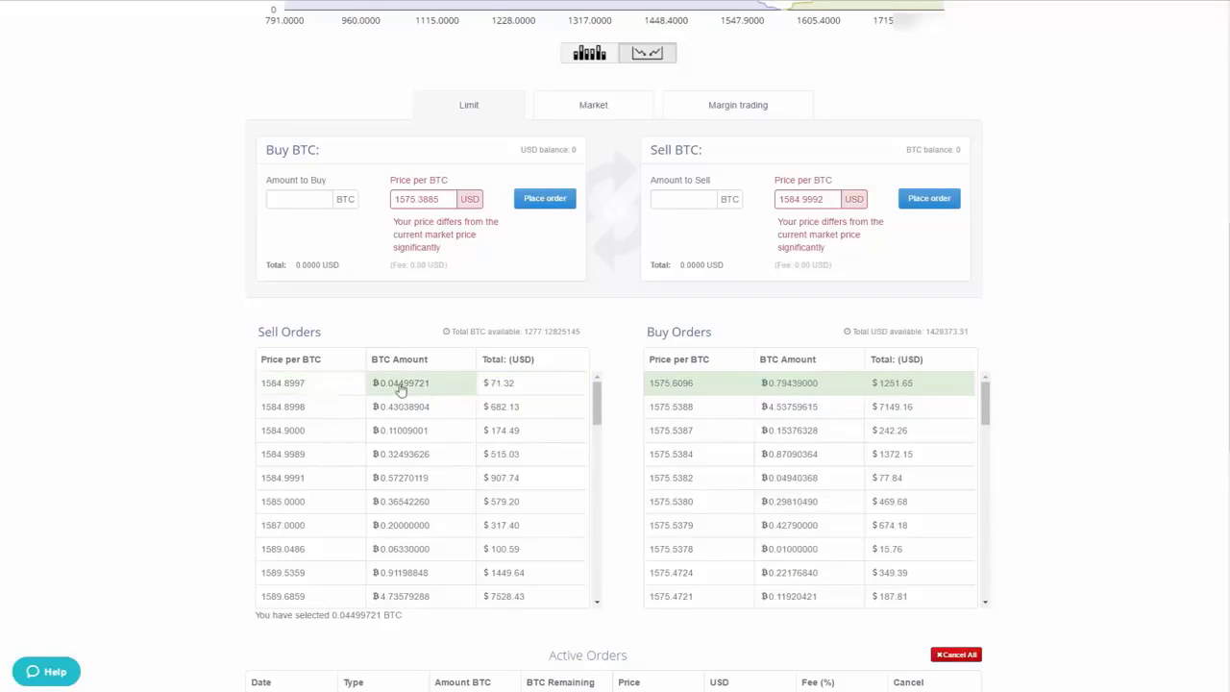
left_click(337, 392)
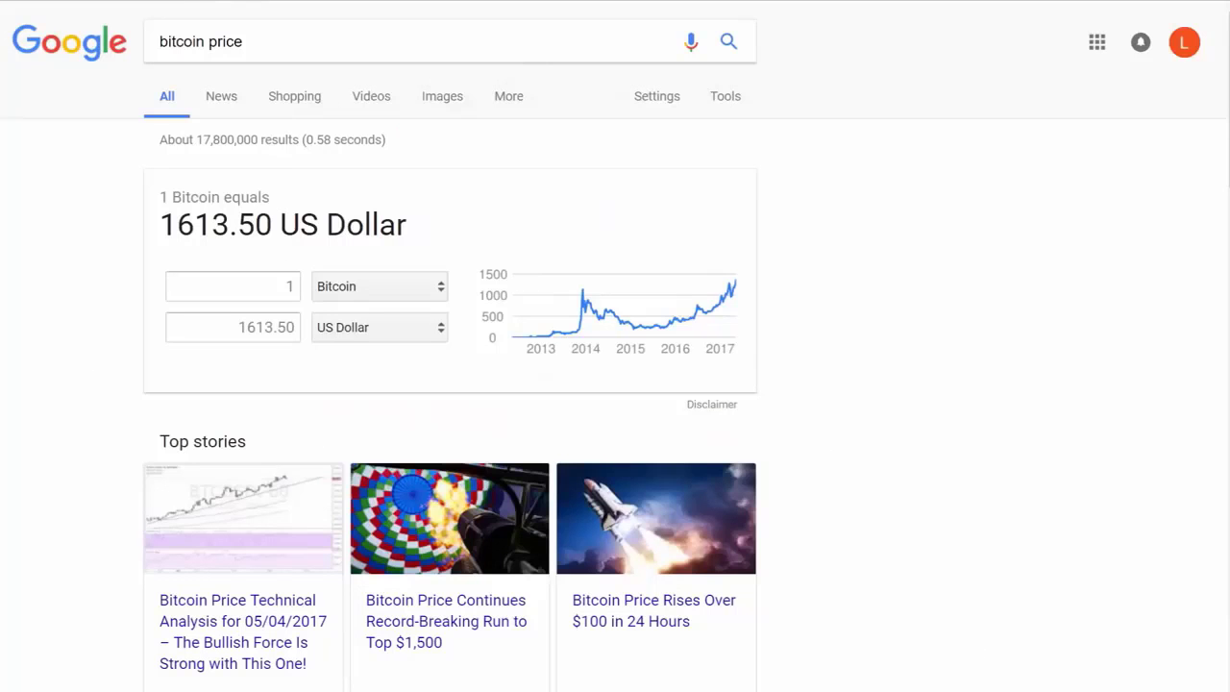
Reload the Google bitcoin price results to get the 1621.99 US Dollar quote
key("F5")
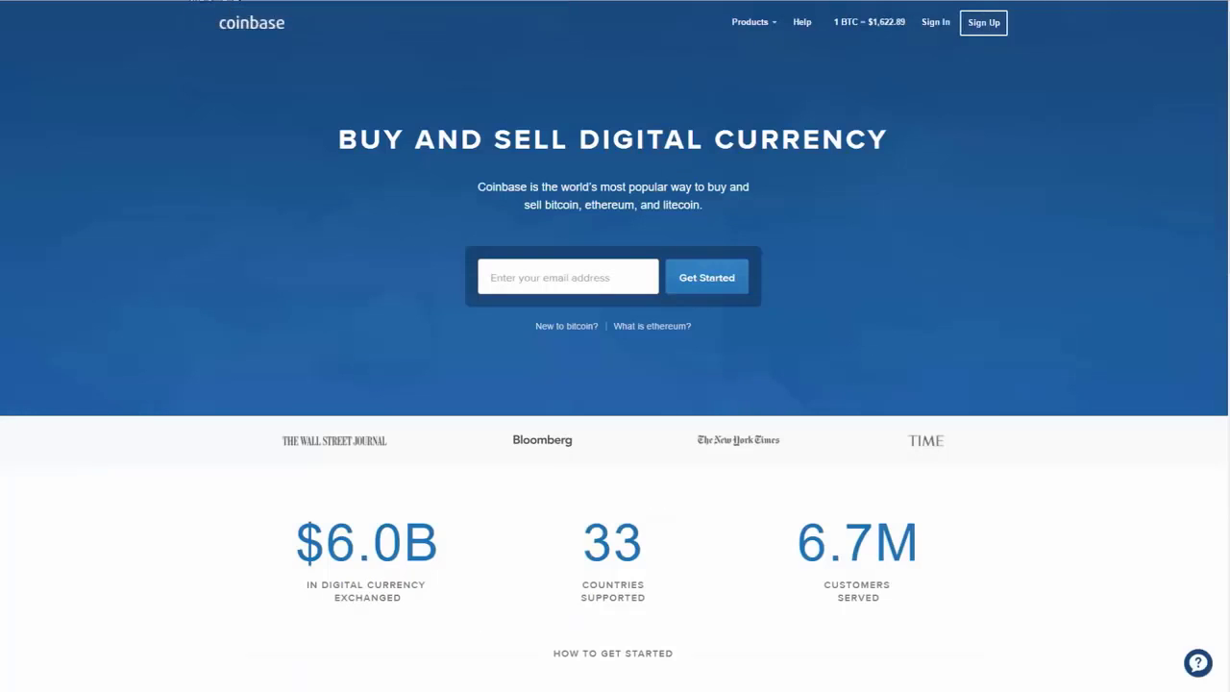
Reload the Coinbase homepage to check the current BTC price
key("F5")
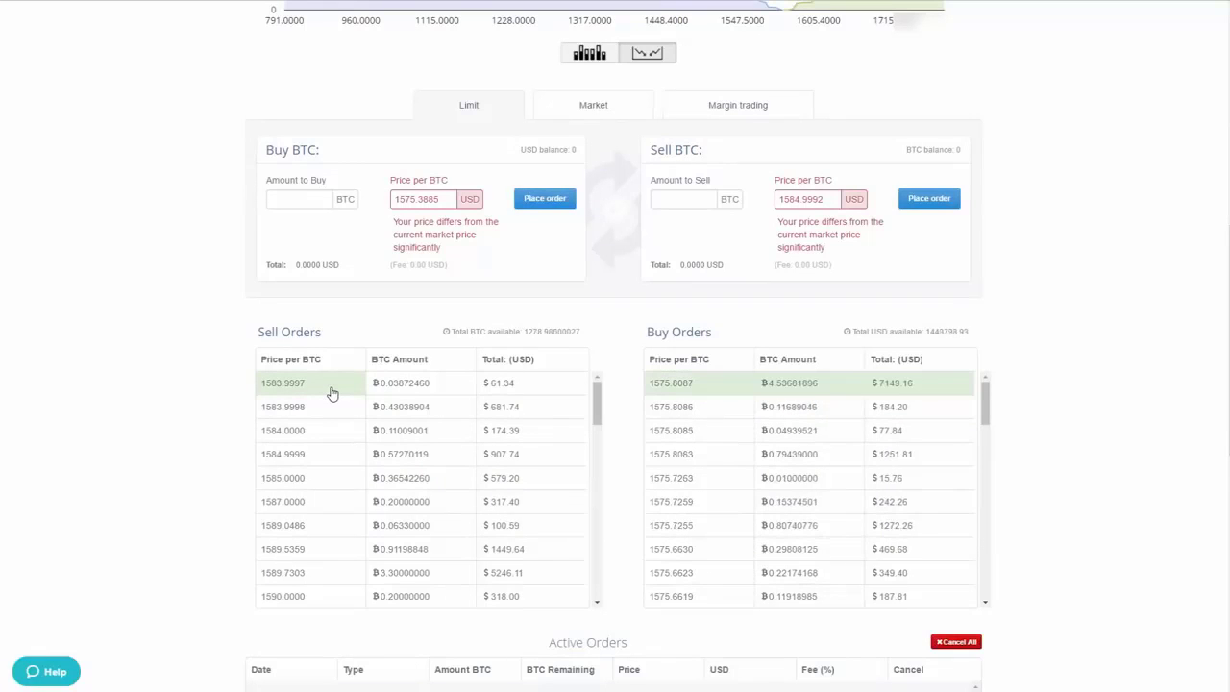
Return to the top of the BTC/USD Trade page and bring up the Deposit panel
scroll(331, 394, "up", 2)
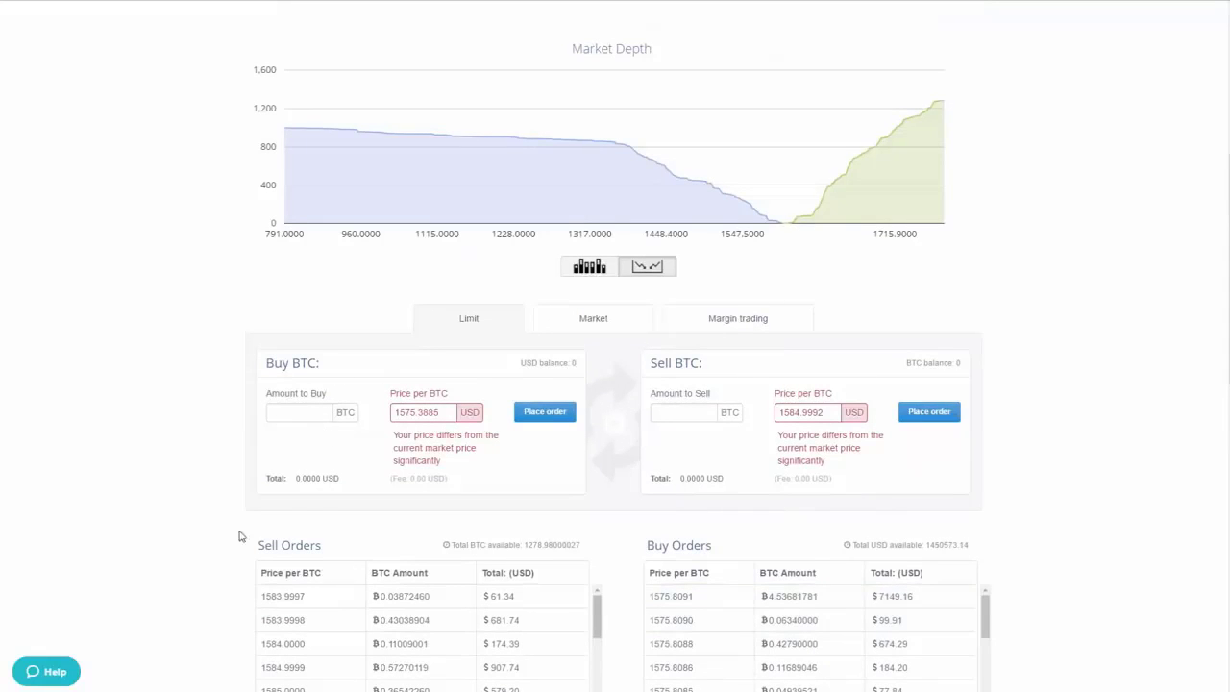
scroll(300, 438, "up", 1)
scroll(300, 438, "up", 4)
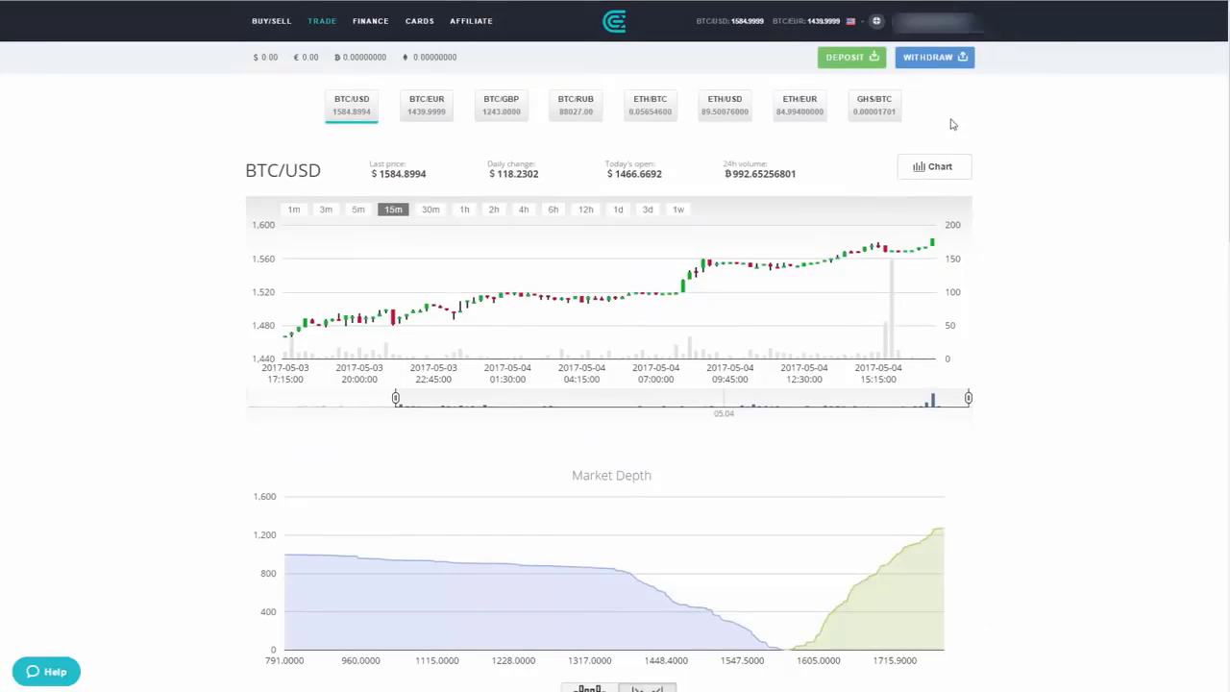
left_click(830, 63)
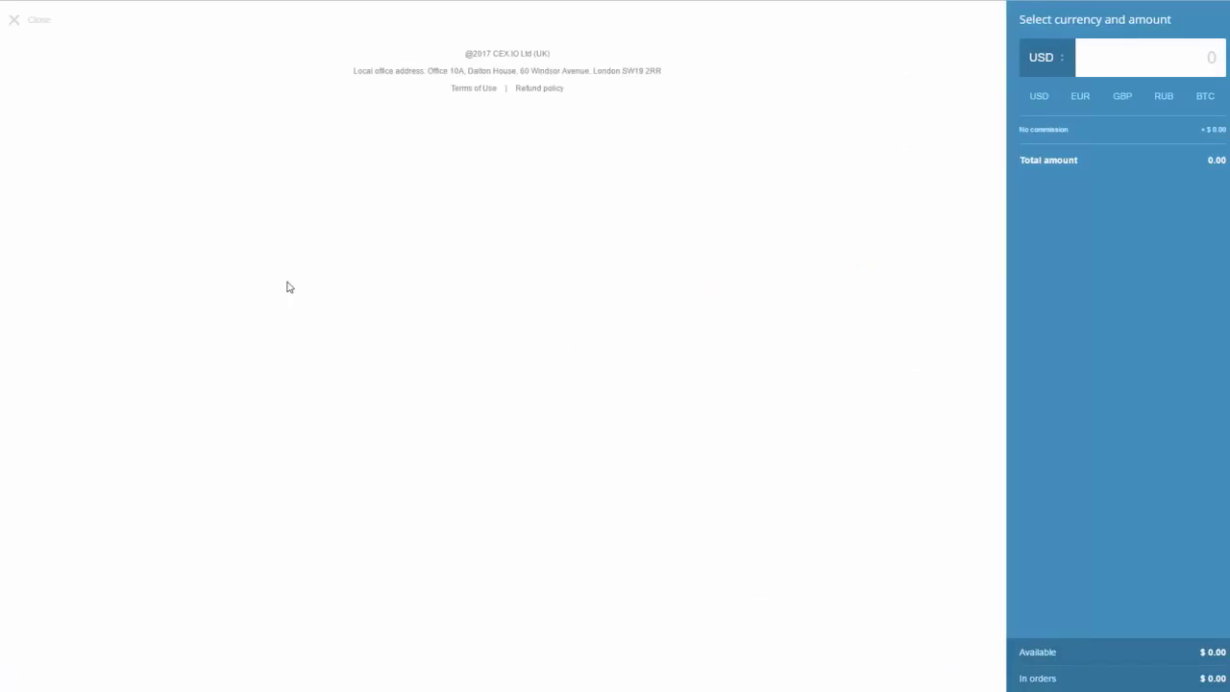
Choose Payment card as the deposit method and begin adding a new card
left_click(325, 92)
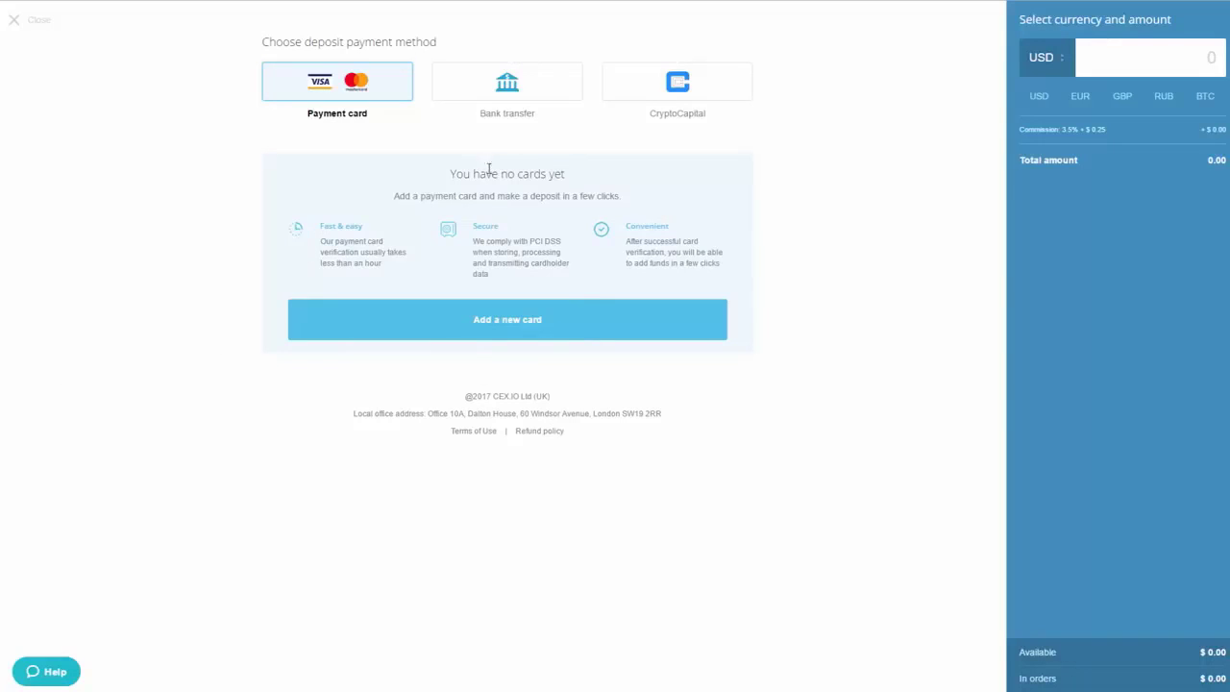
left_click(516, 334)
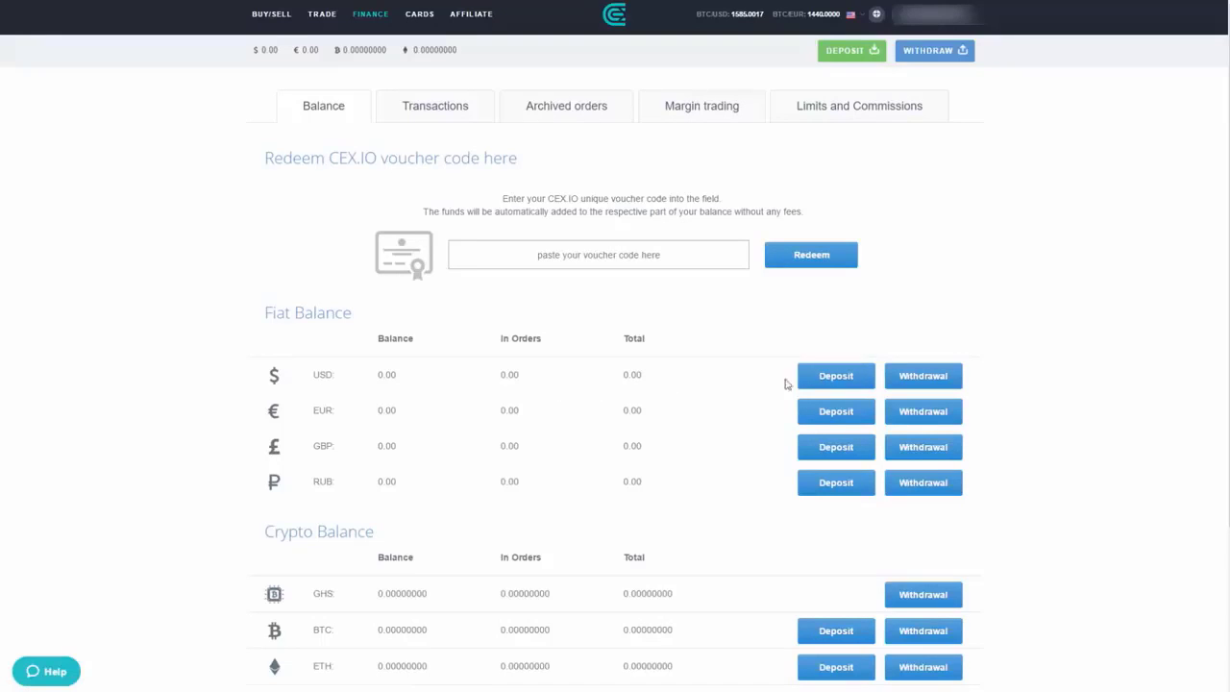
Start a deposit from the USD row of the Fiat Balance table
left_click(847, 383)
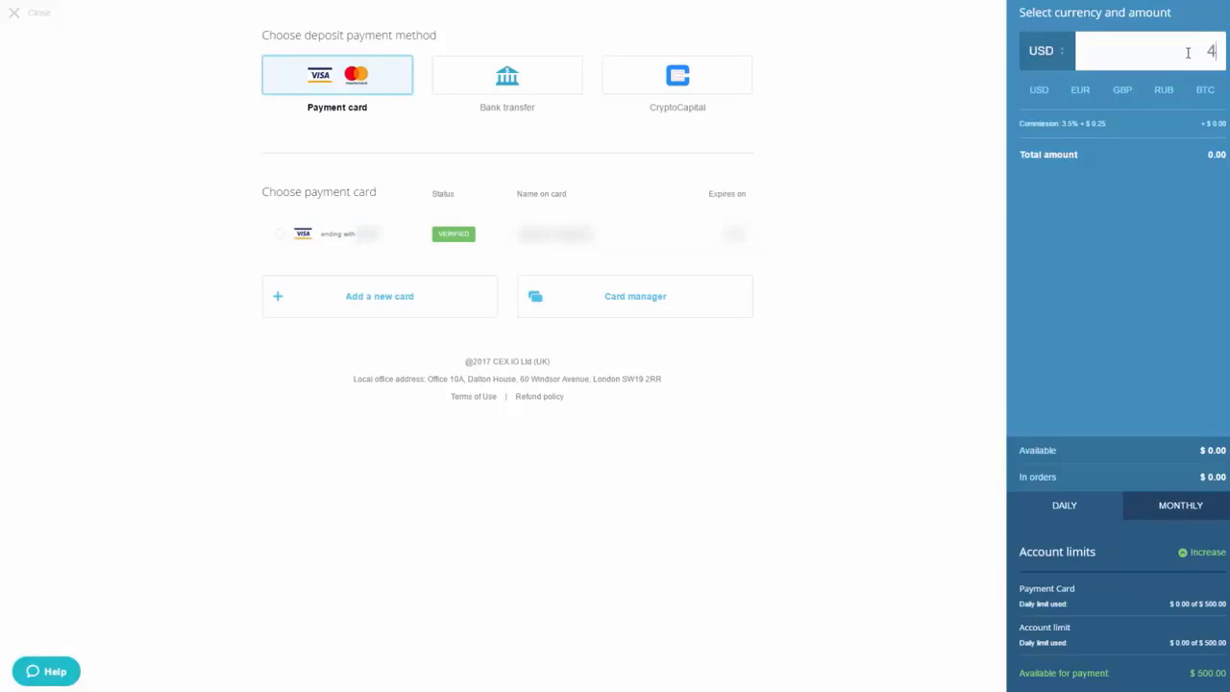
Finish entering 40.00 as the USD deposit amount
type("0")
type("00")
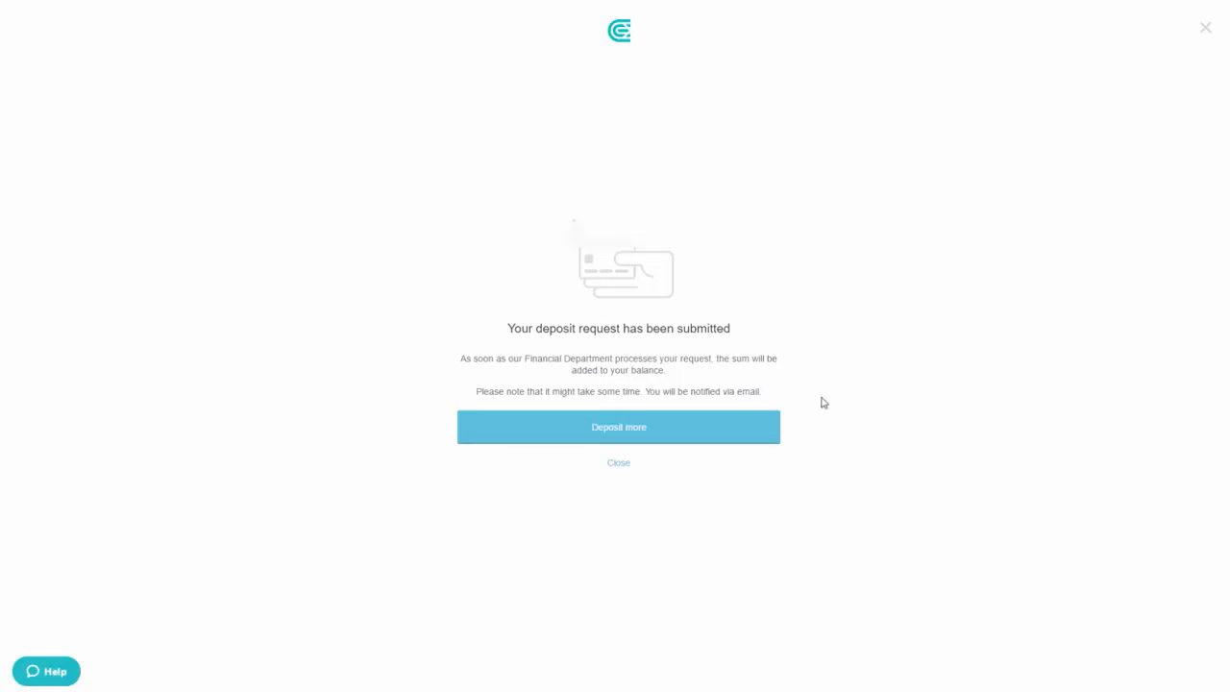
Close the deposit confirmation to view the completed 40.00 USD card deposit in Transactions
left_click(615, 464)
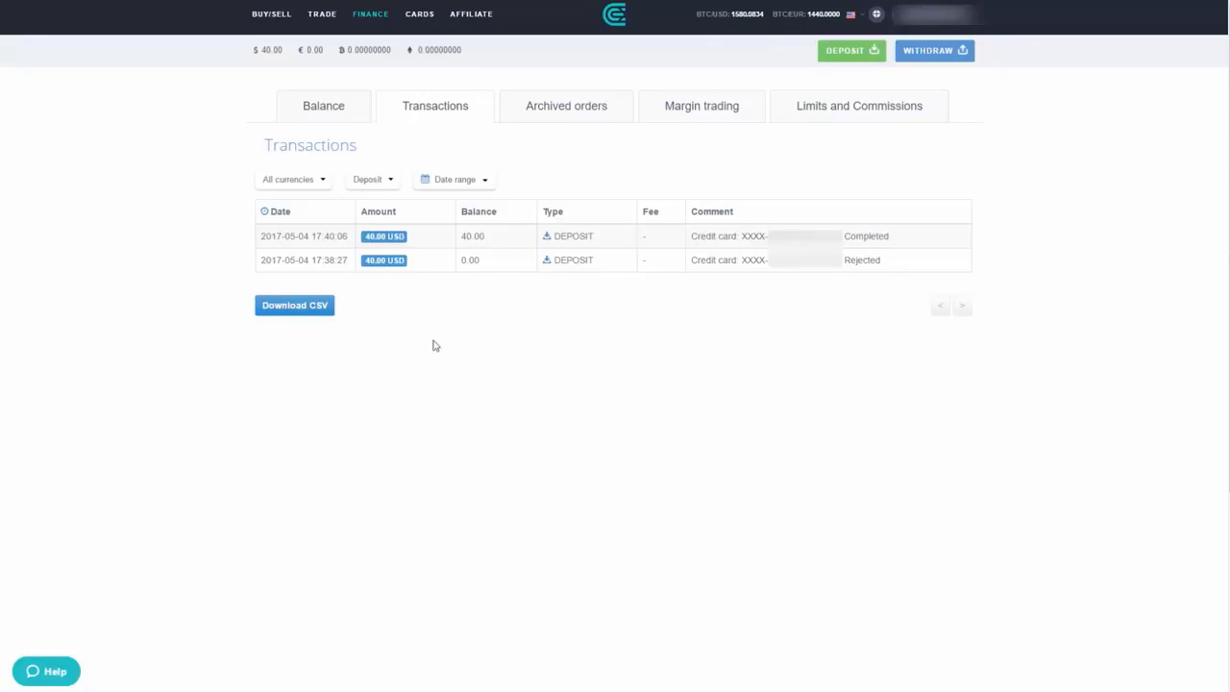
left_click_drag(262, 262, 880, 265)
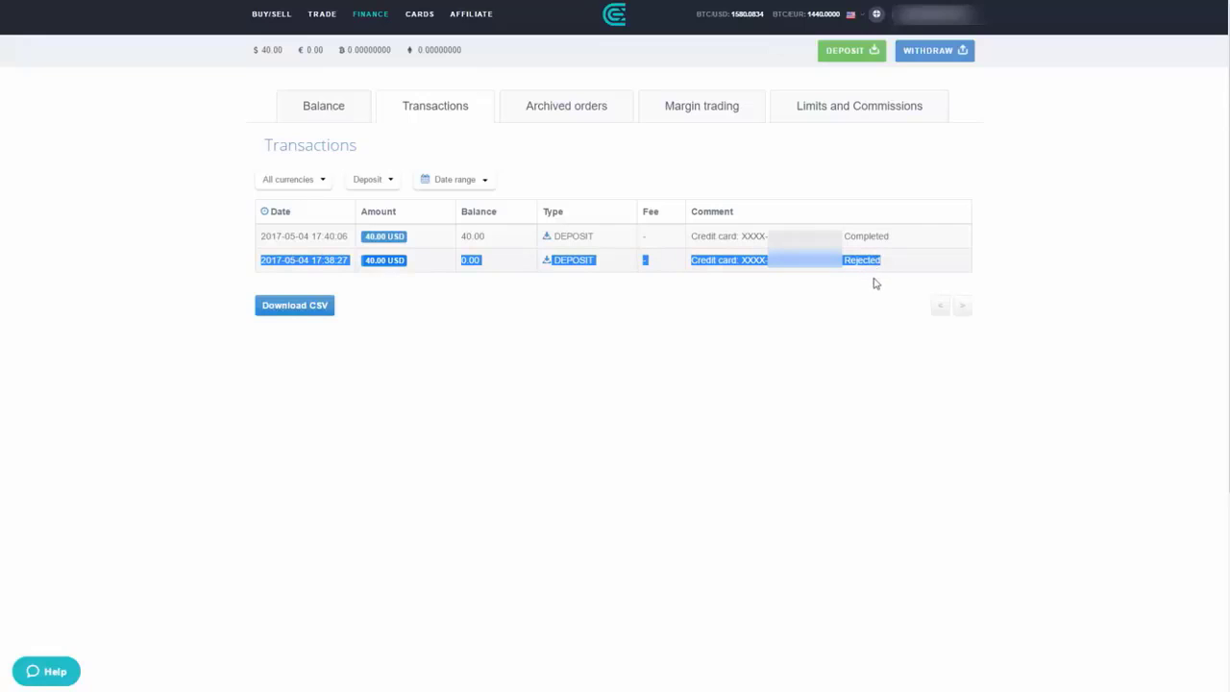
left_click(875, 284)
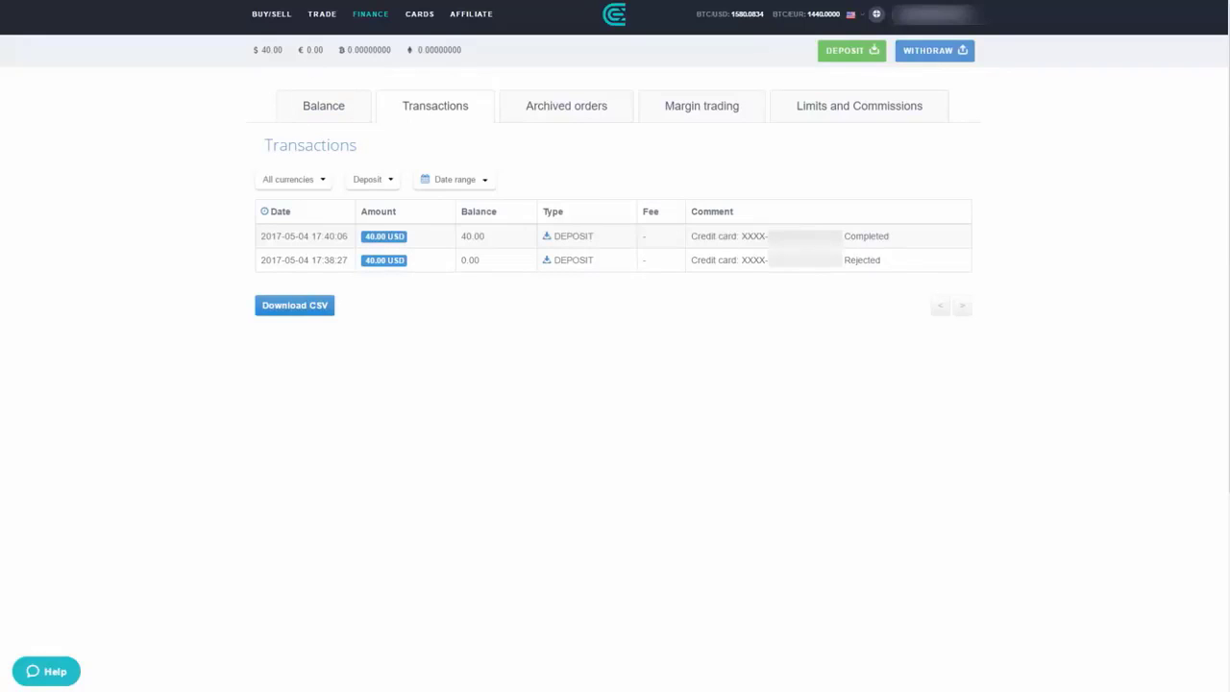
Open BTC/USD trading and use the 1585.2500 sell order as the order price
left_click(325, 16)
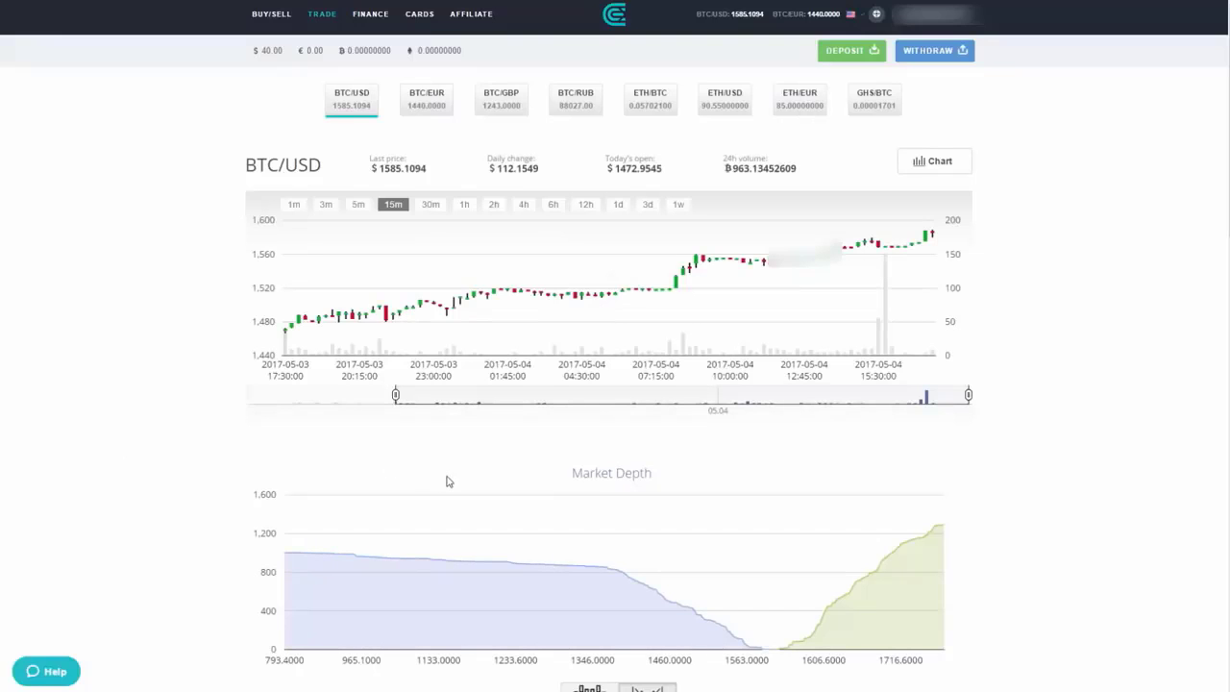
scroll(447, 482, "down", 7)
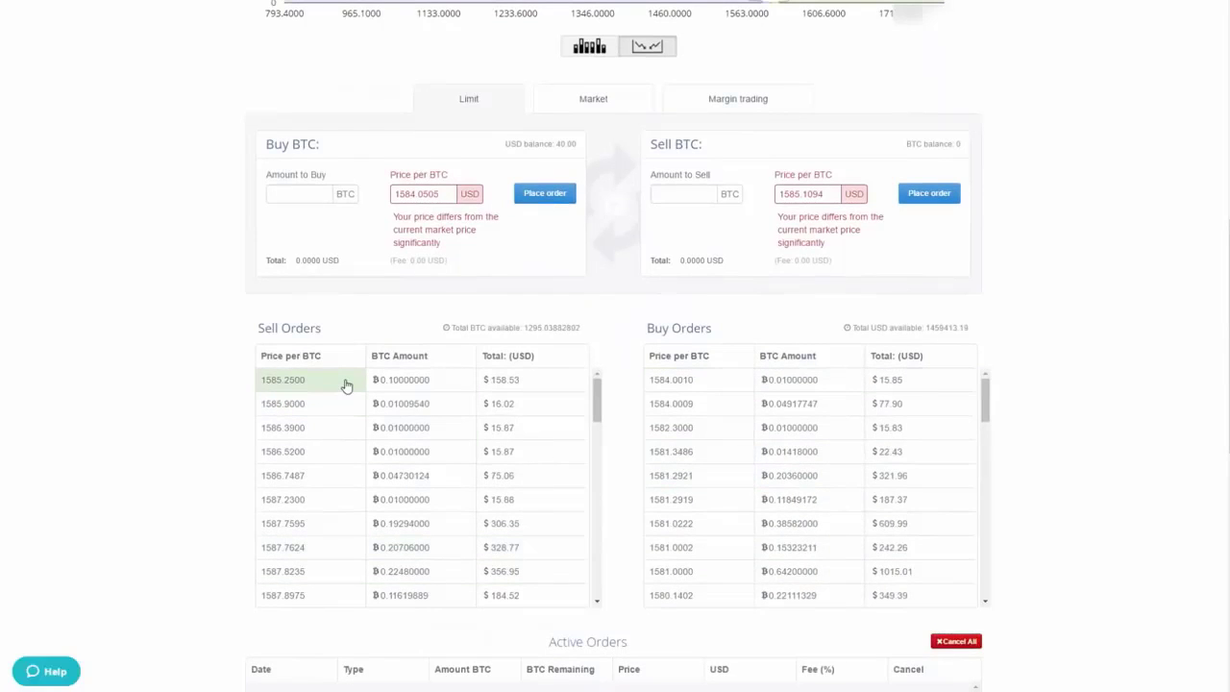
left_click(346, 381)
scroll(348, 385, "down", 2)
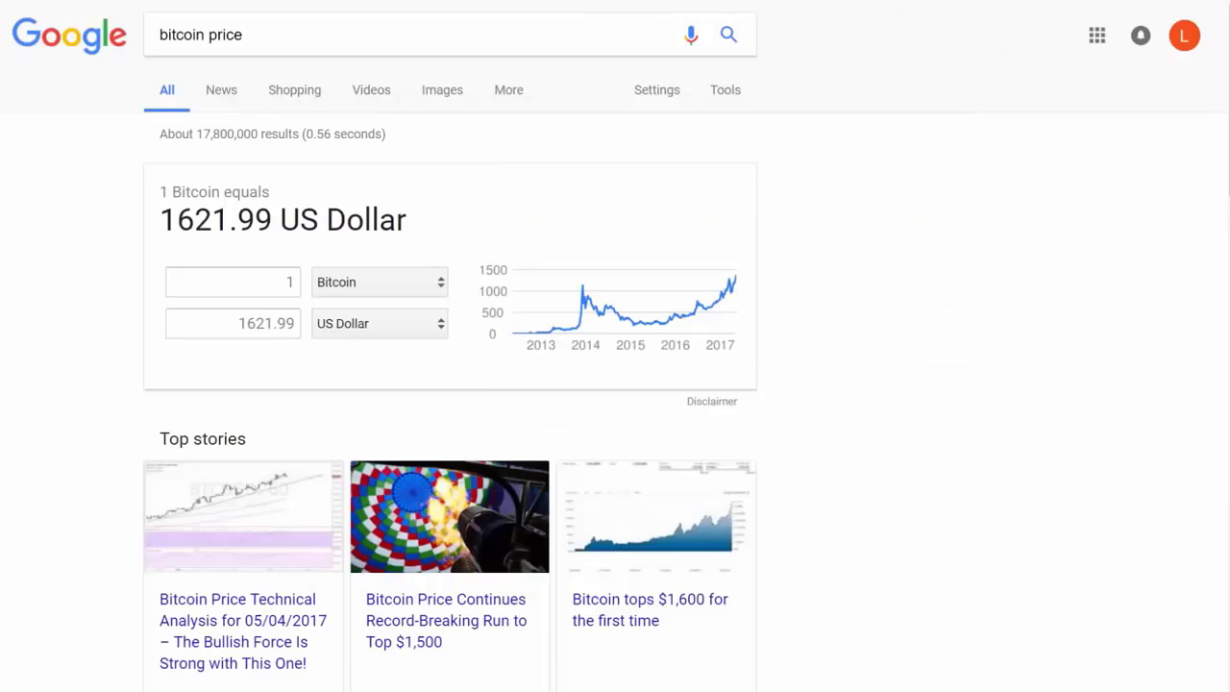
Refresh Google's bitcoin price result, which updates to 1619.93 US Dollar
key("F5")
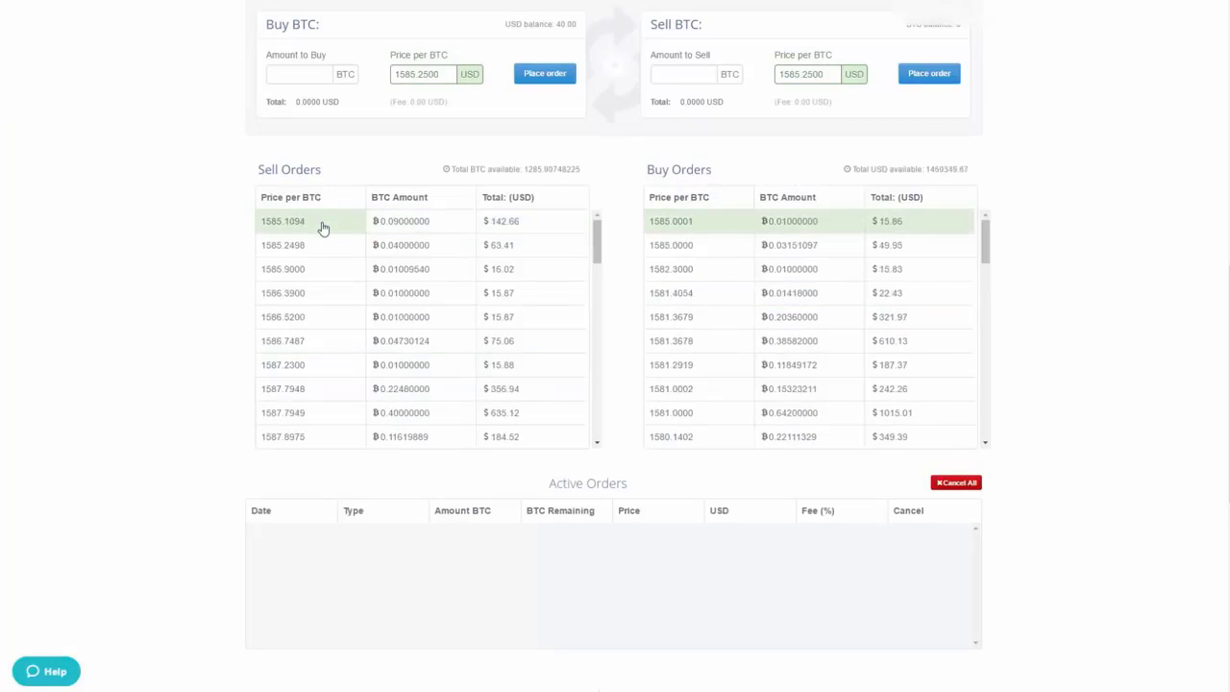
Copy the lowest sell order's 1585.9000 price into the buy form and focus Amount to Buy
left_click(323, 226)
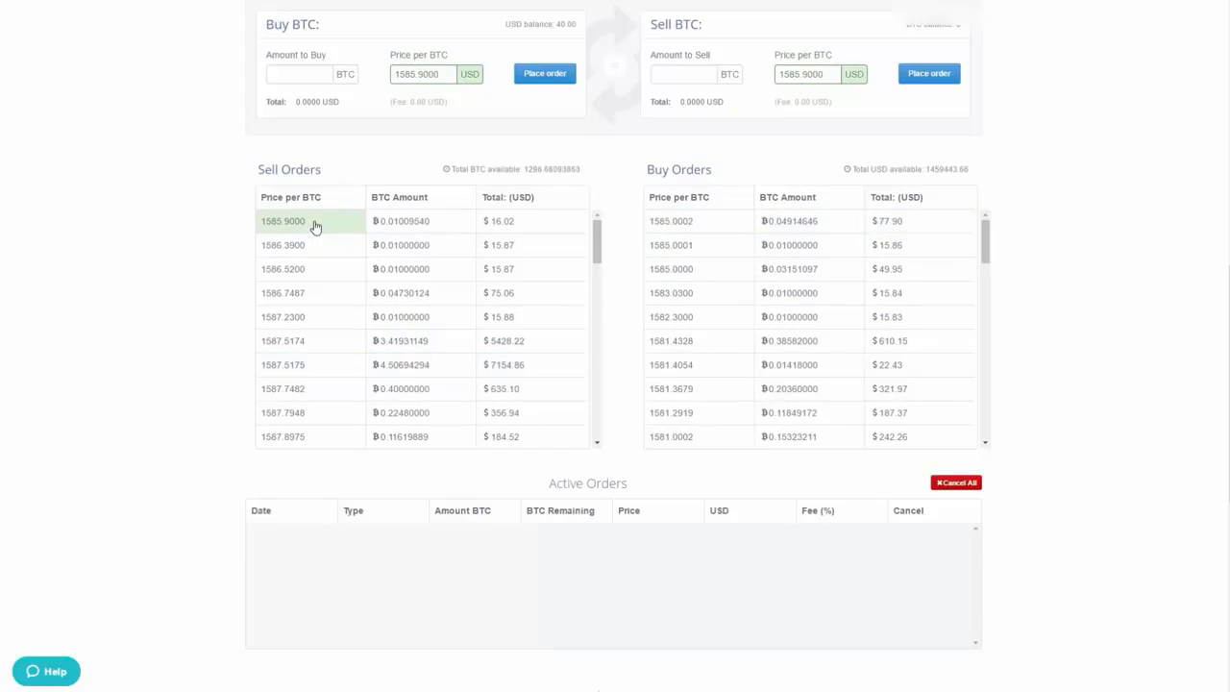
left_click(303, 76)
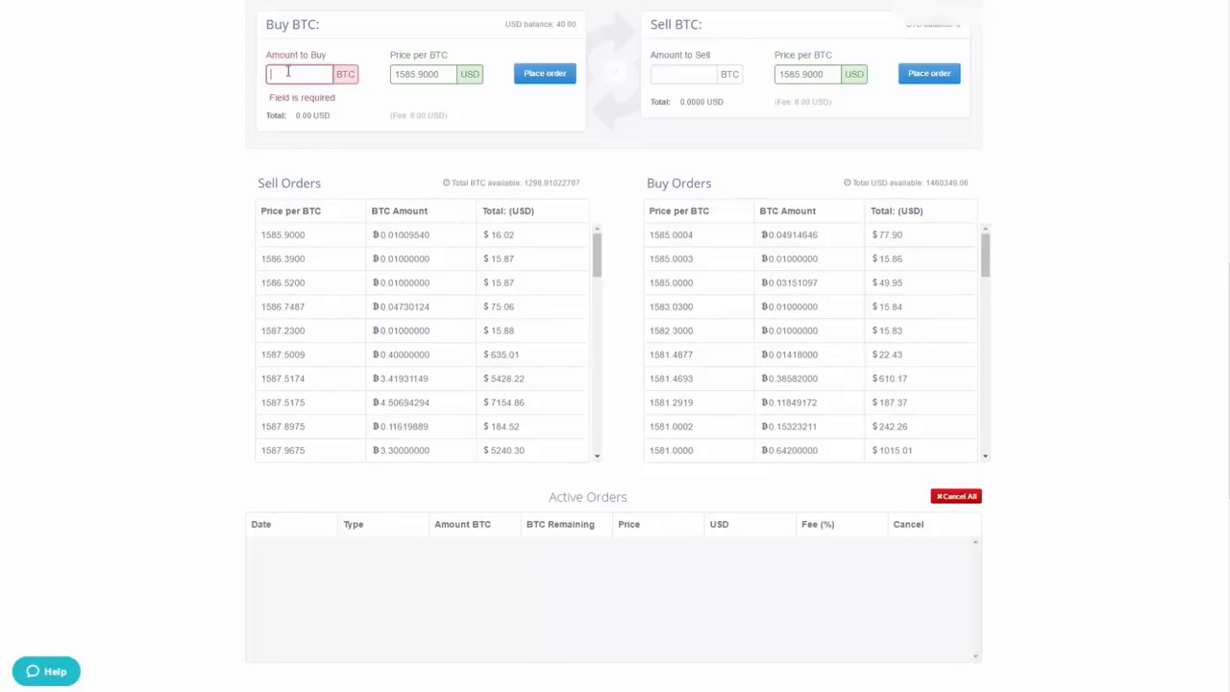
Enter a buy amount of 0.03 BTC, then revise it to 0.025 BTC
left_click(287, 71)
type("0.0")
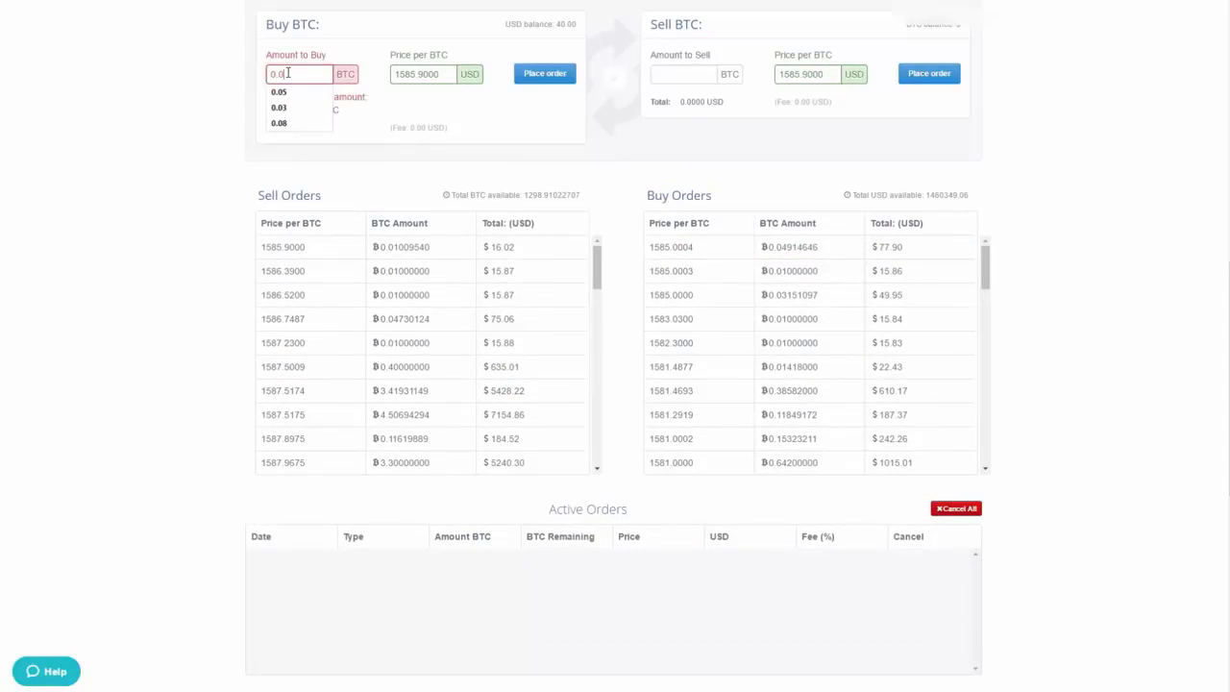
type("3")
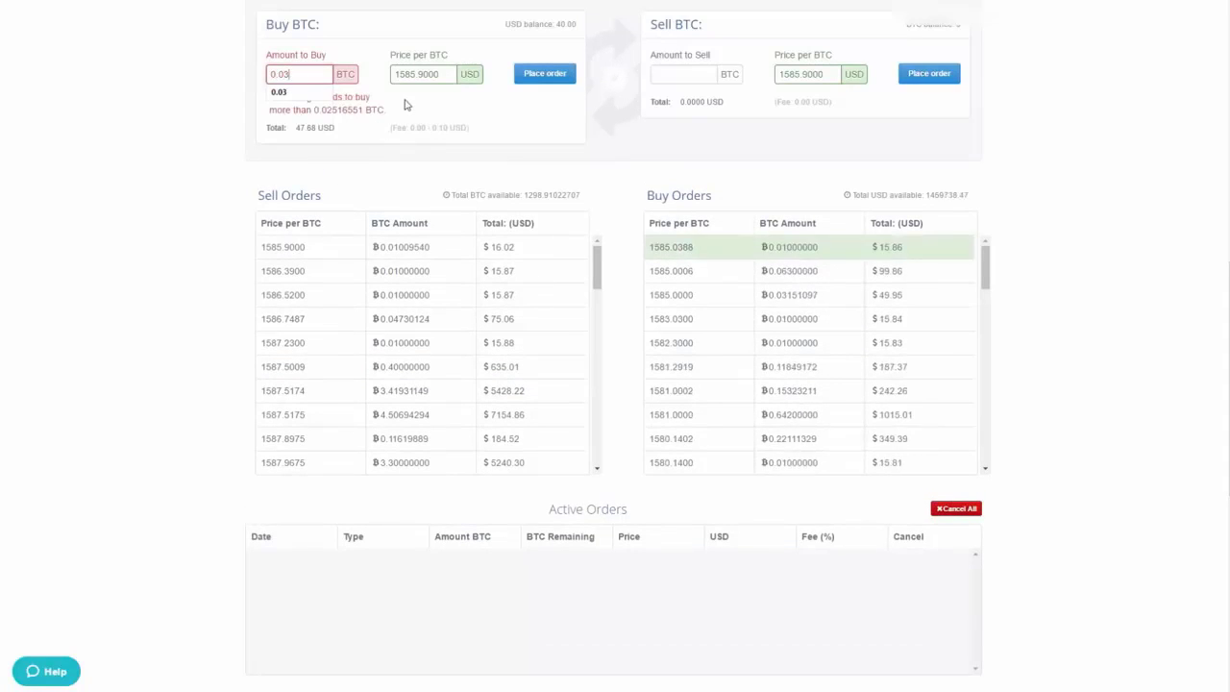
left_click(399, 102)
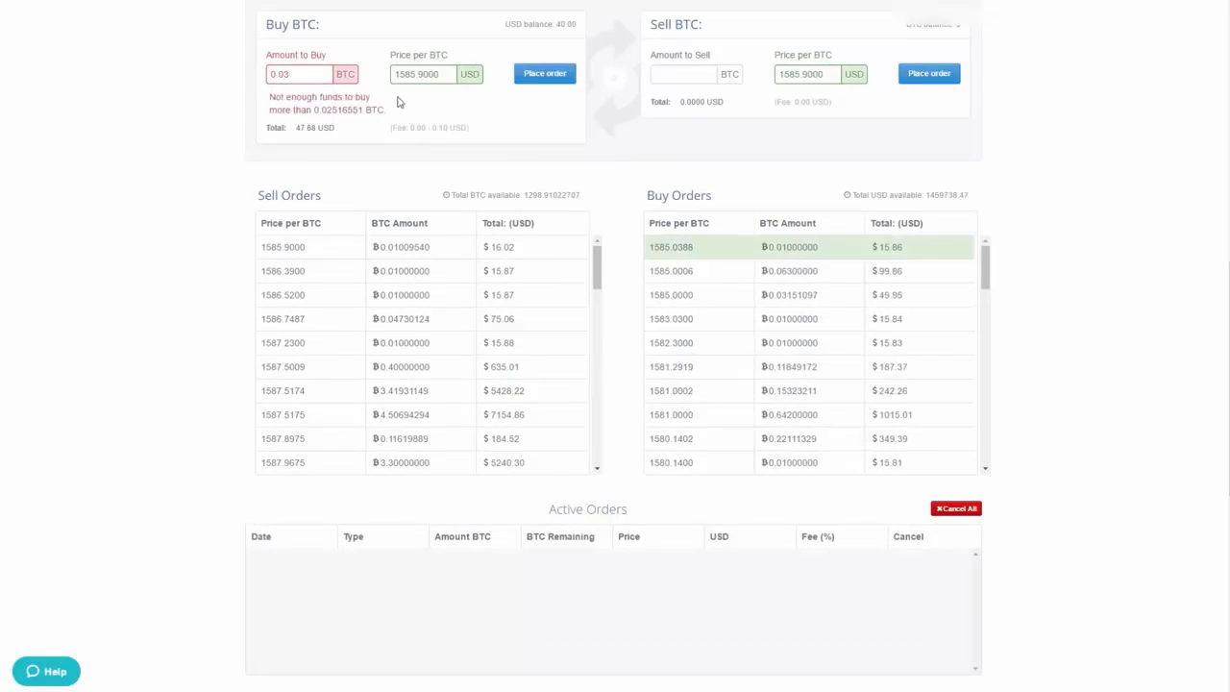
left_click(314, 76)
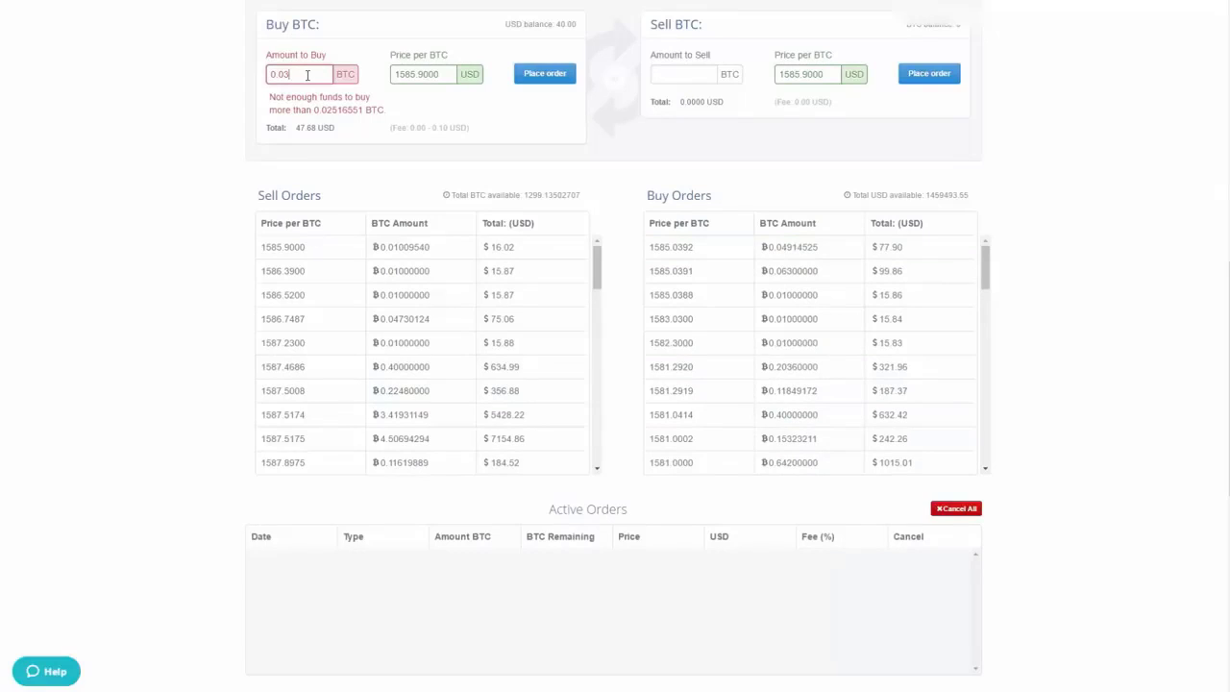
key("BackSpace")
type("2")
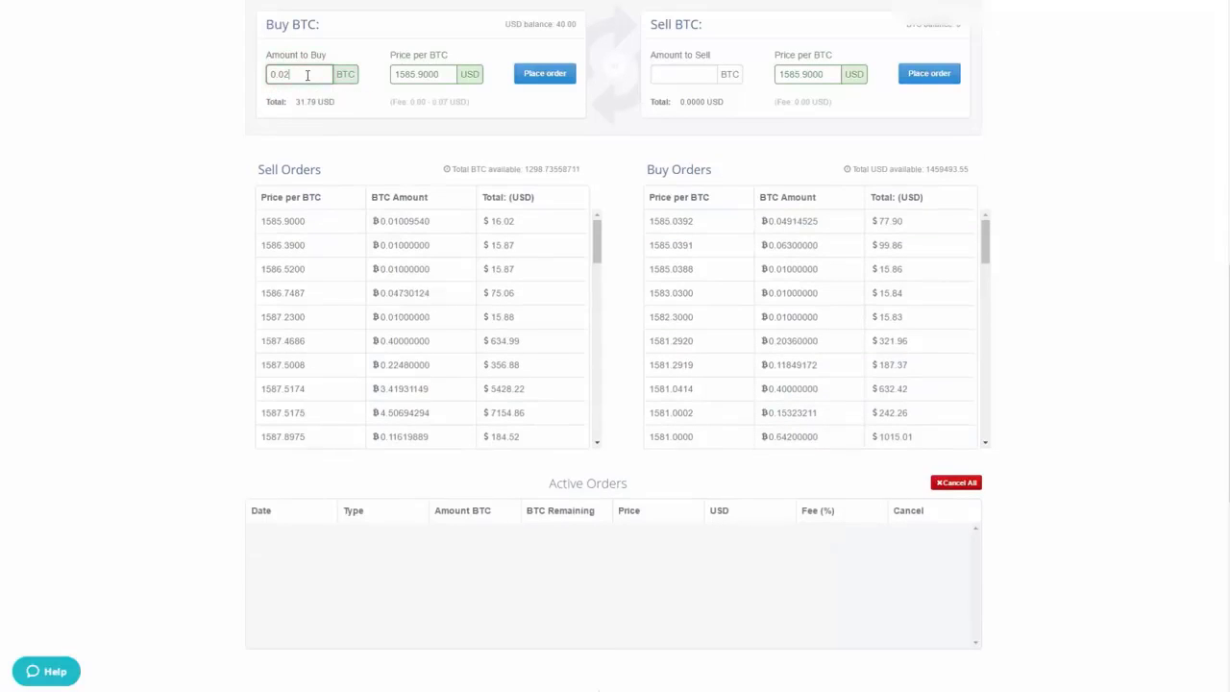
type("5")
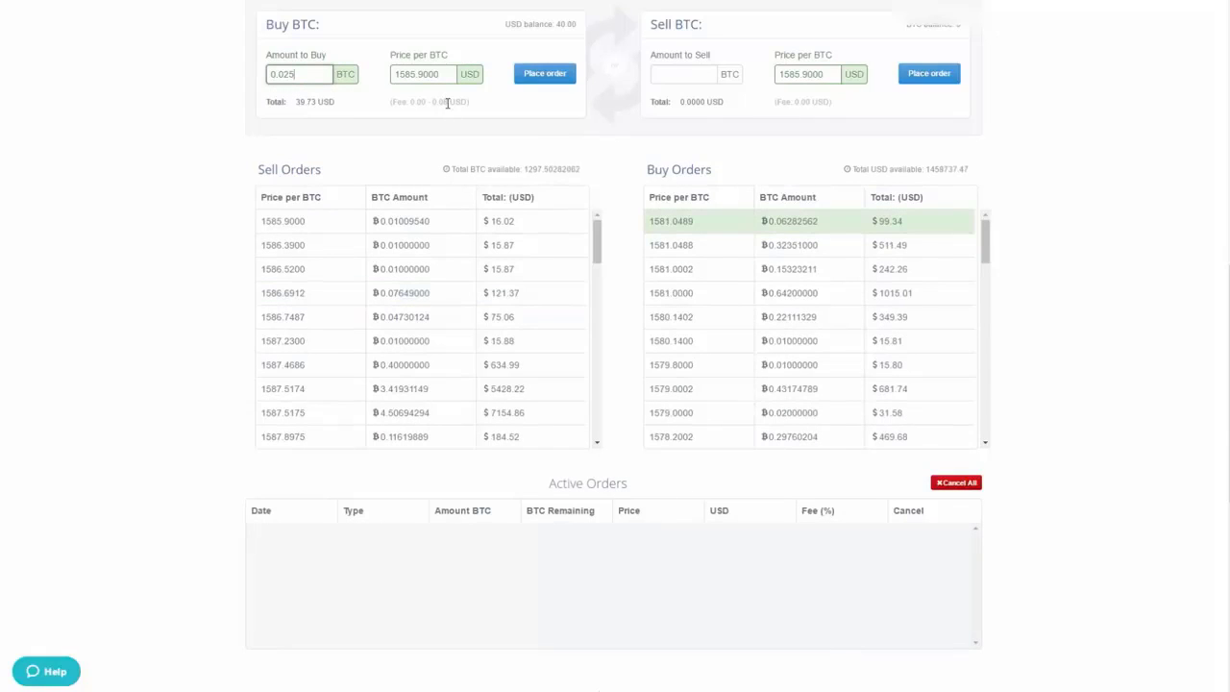
left_click(536, 83)
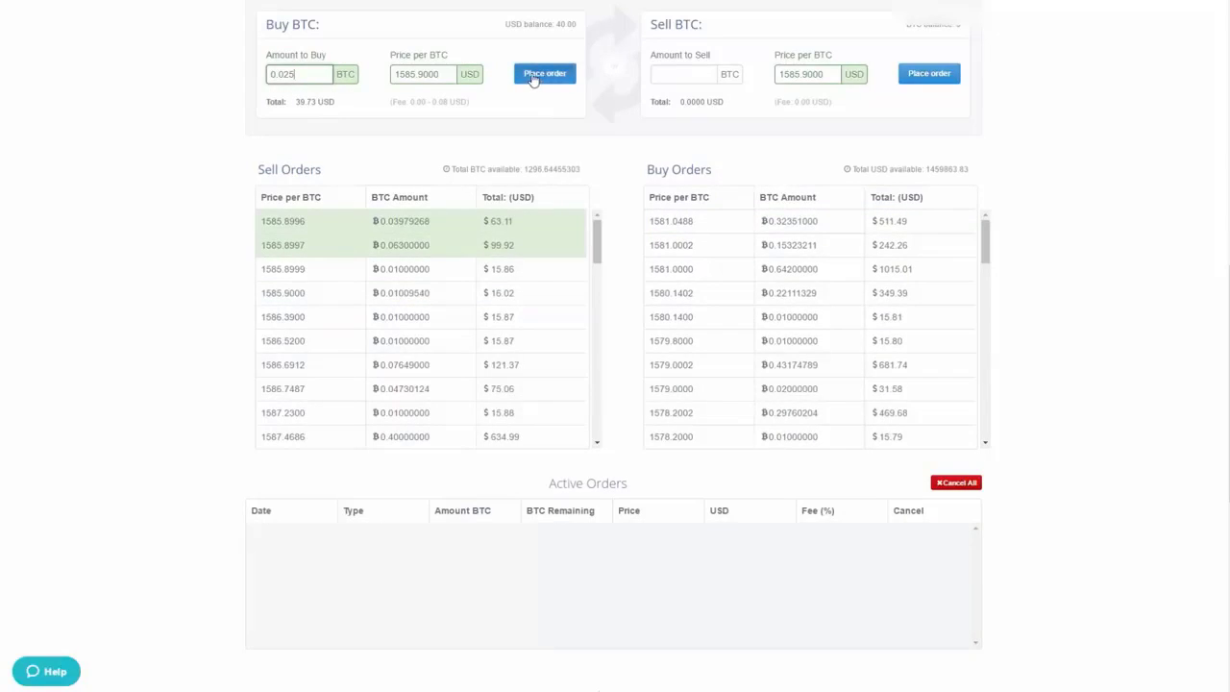
Copy the top sell order's price and extend the buy amount to 0.0251 BTC
left_click(298, 227)
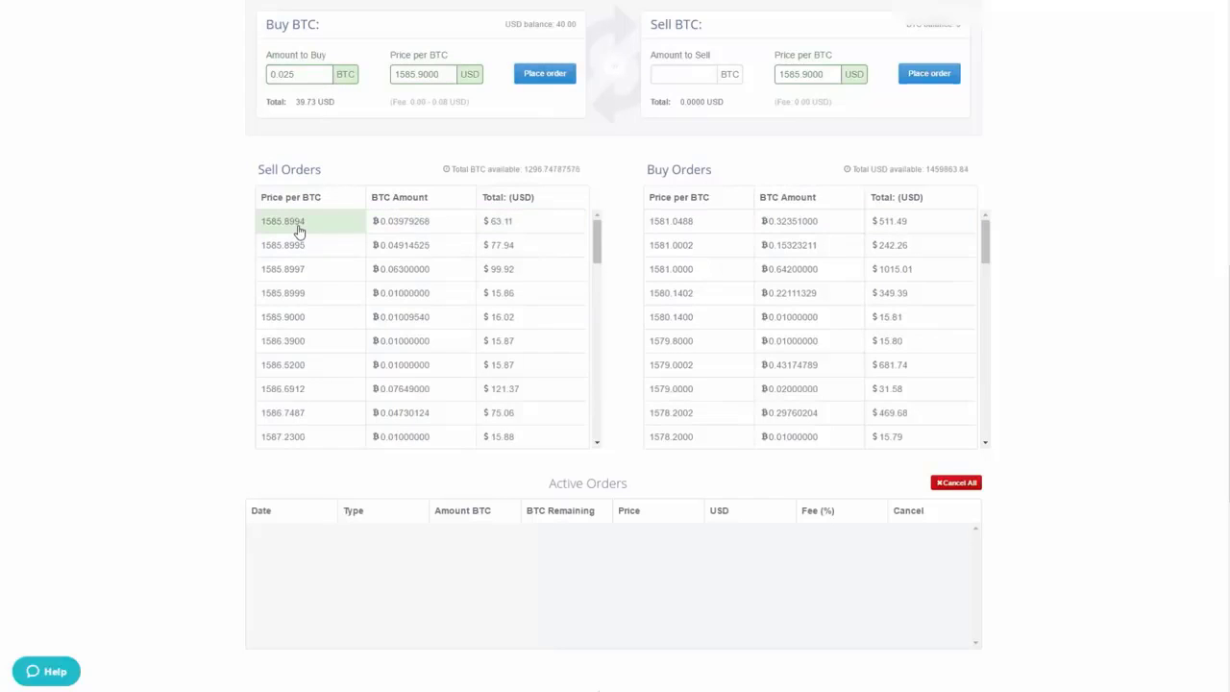
left_click(308, 77)
type("1")
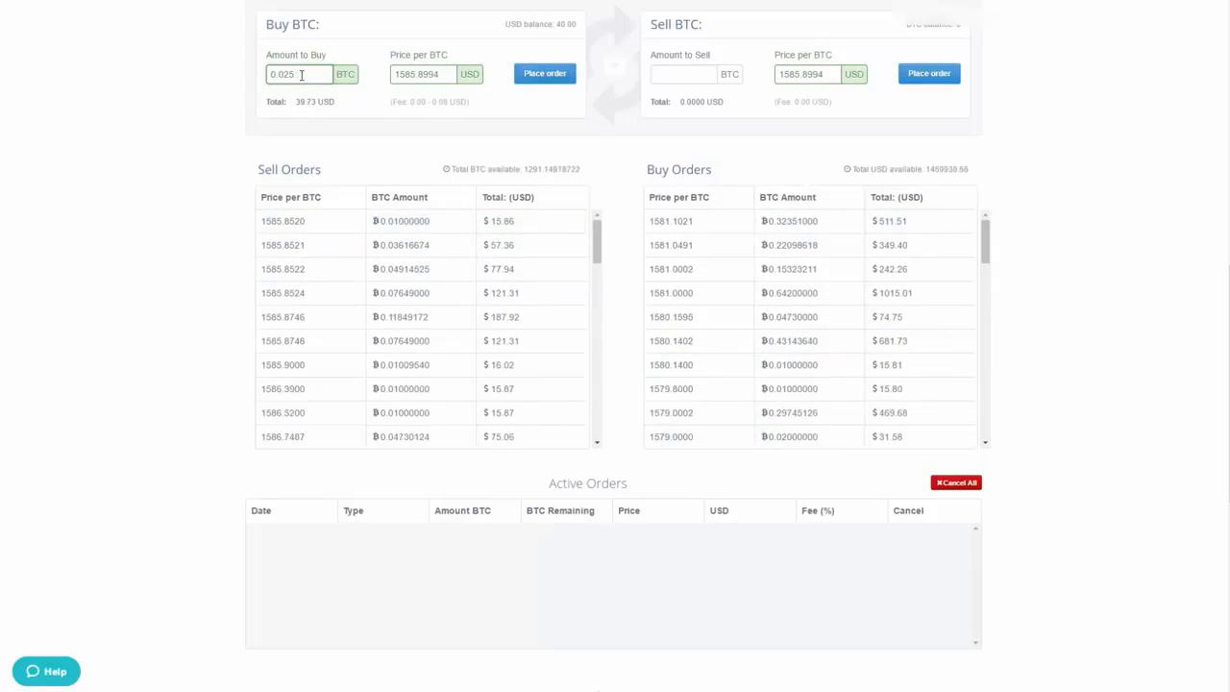
key("Up")
key("Down")
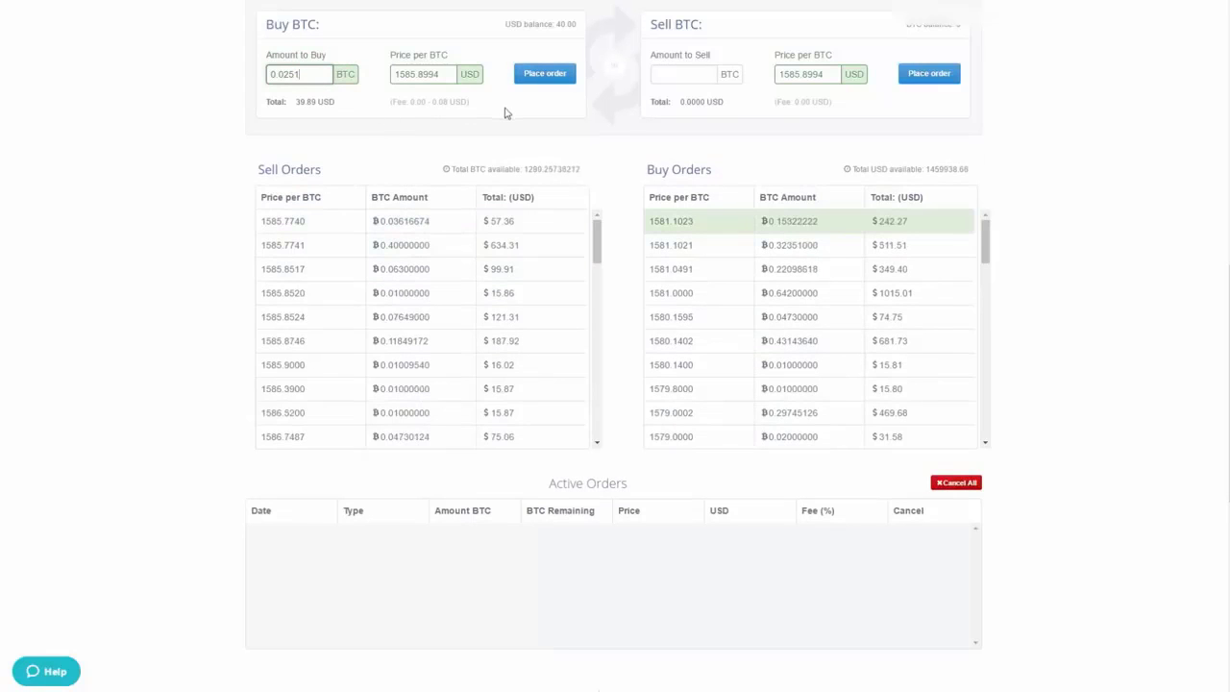
Take the 1585.7740 sell price and re-enter the buy amount as 0.0251 BTC
left_click(319, 224)
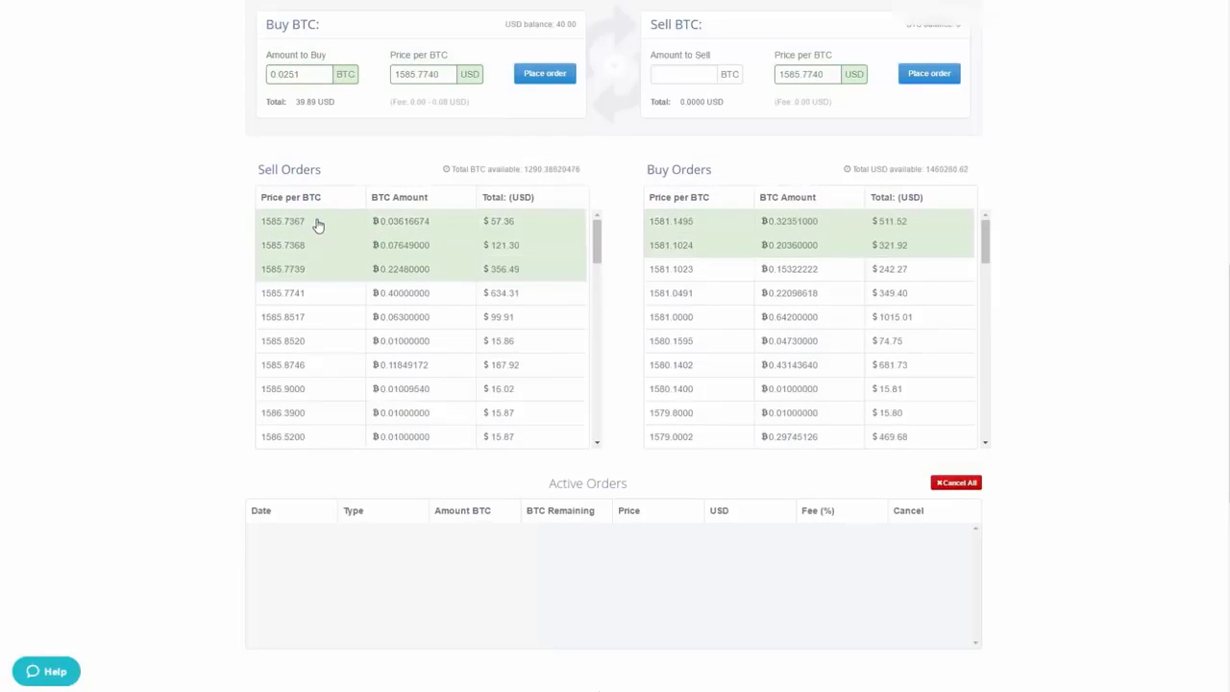
left_click(310, 72)
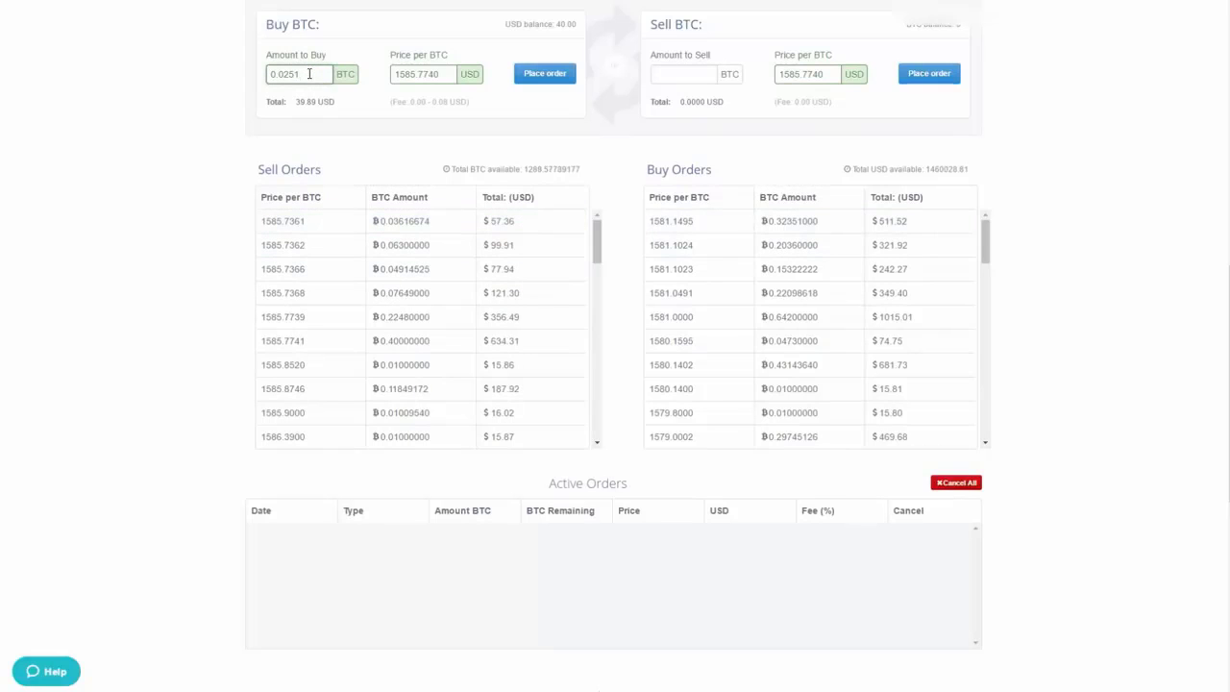
key("BackSpace")
type("2")
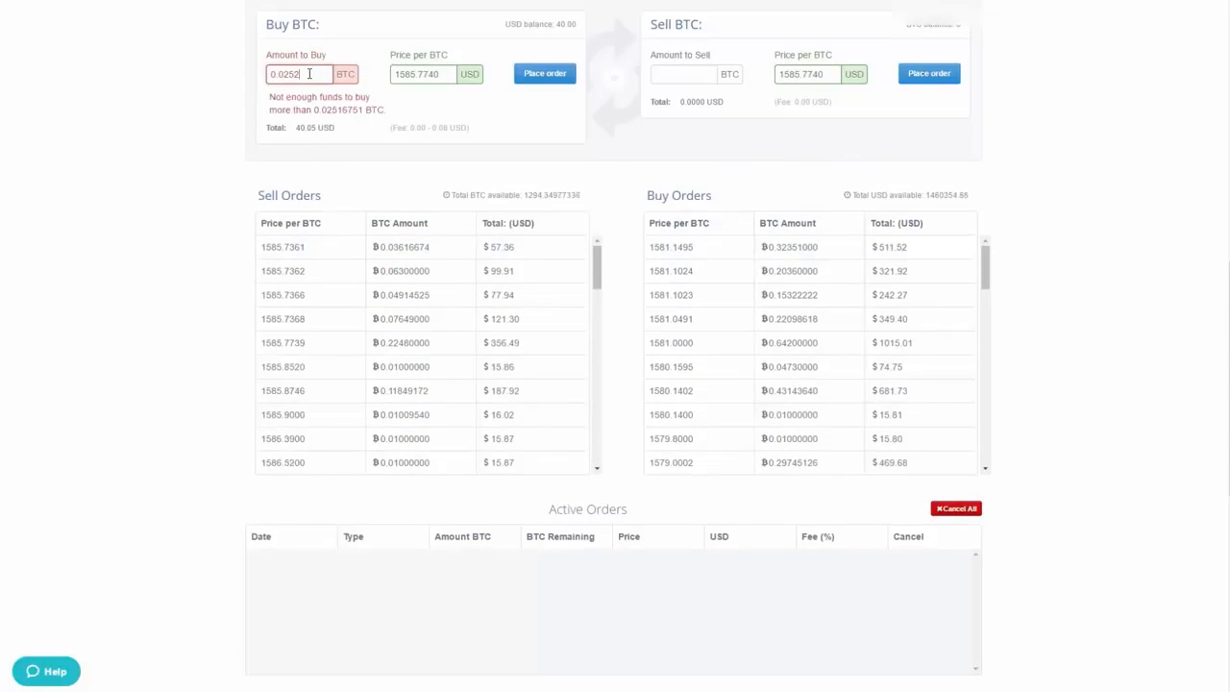
key("BackSpace")
type("1")
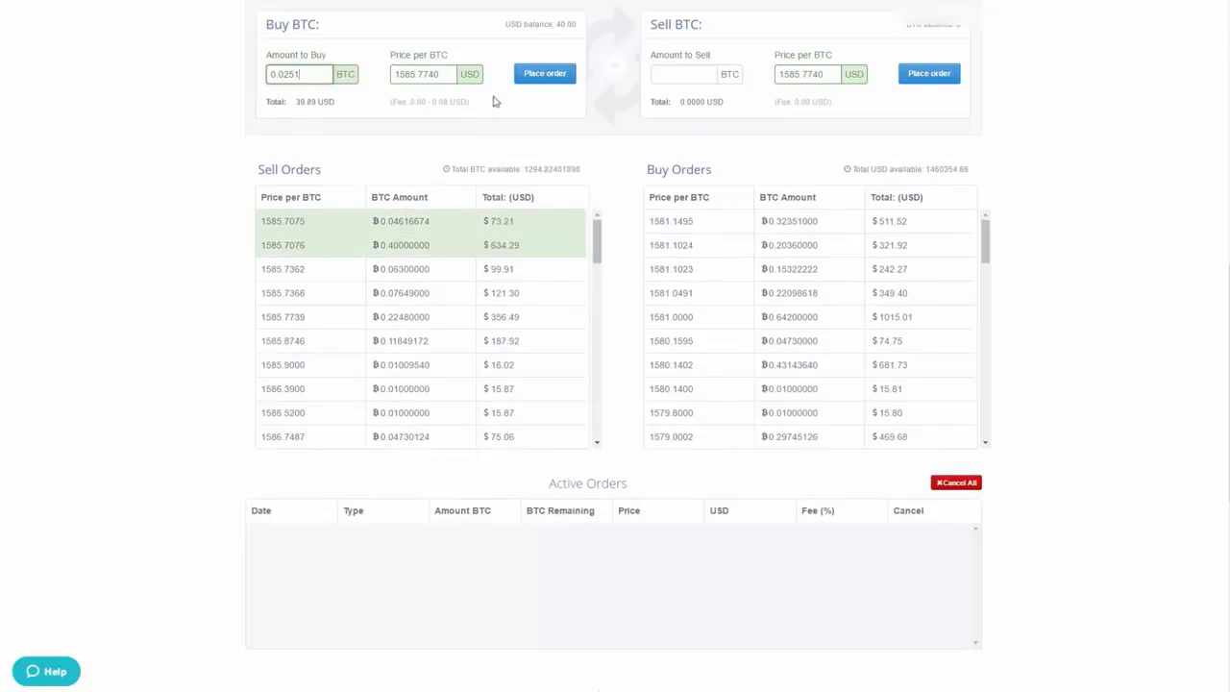
Place and confirm the 0.0251 BTC buy order at 1585.7740 USD
left_click(541, 78)
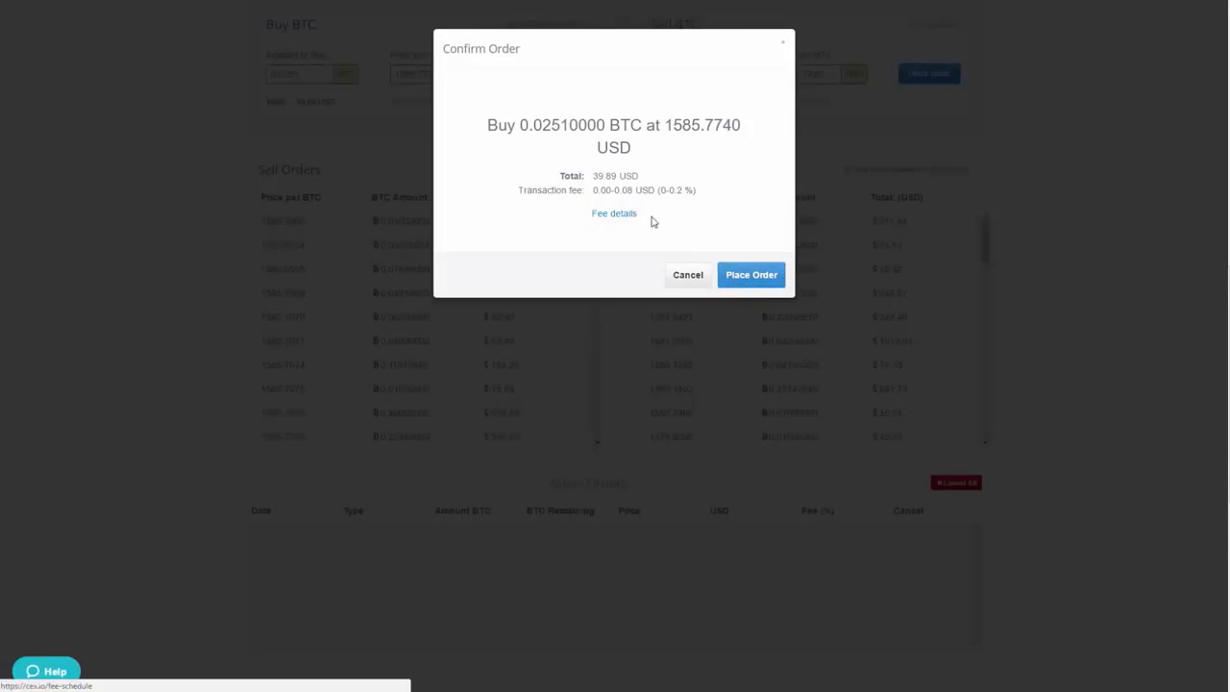
left_click(753, 276)
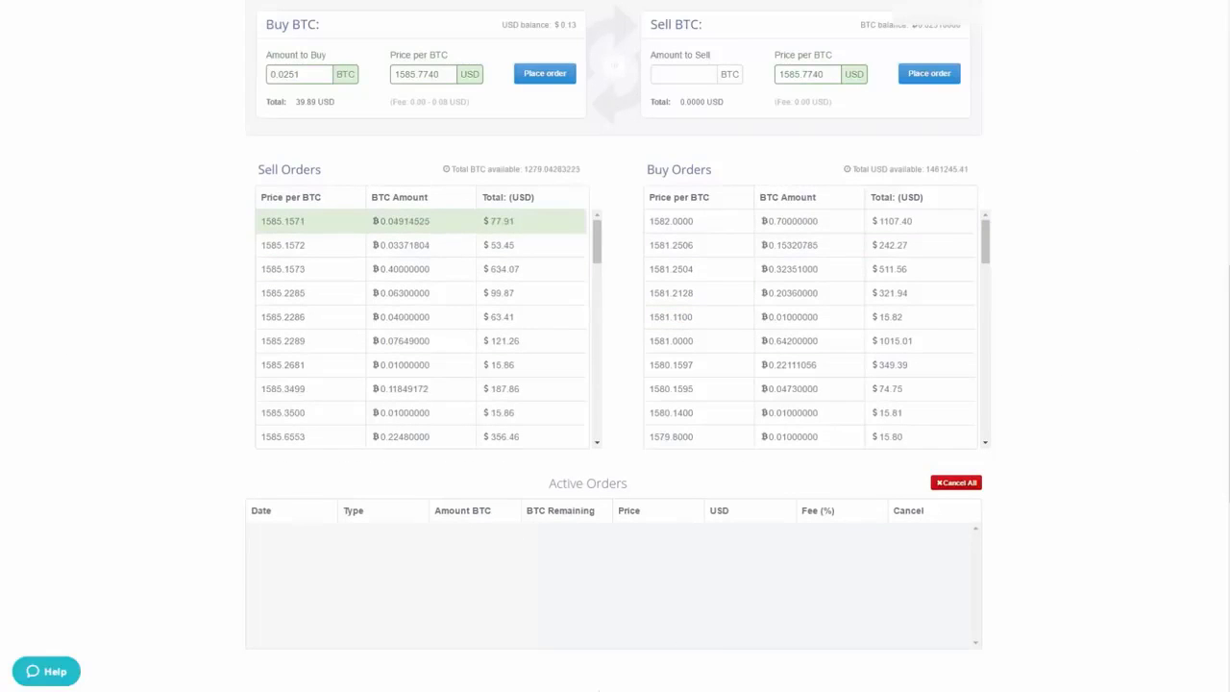
Check the 0.02510000 BTC balance in the balance bar and open the withdrawal panel
scroll(96, 326, "up", 10)
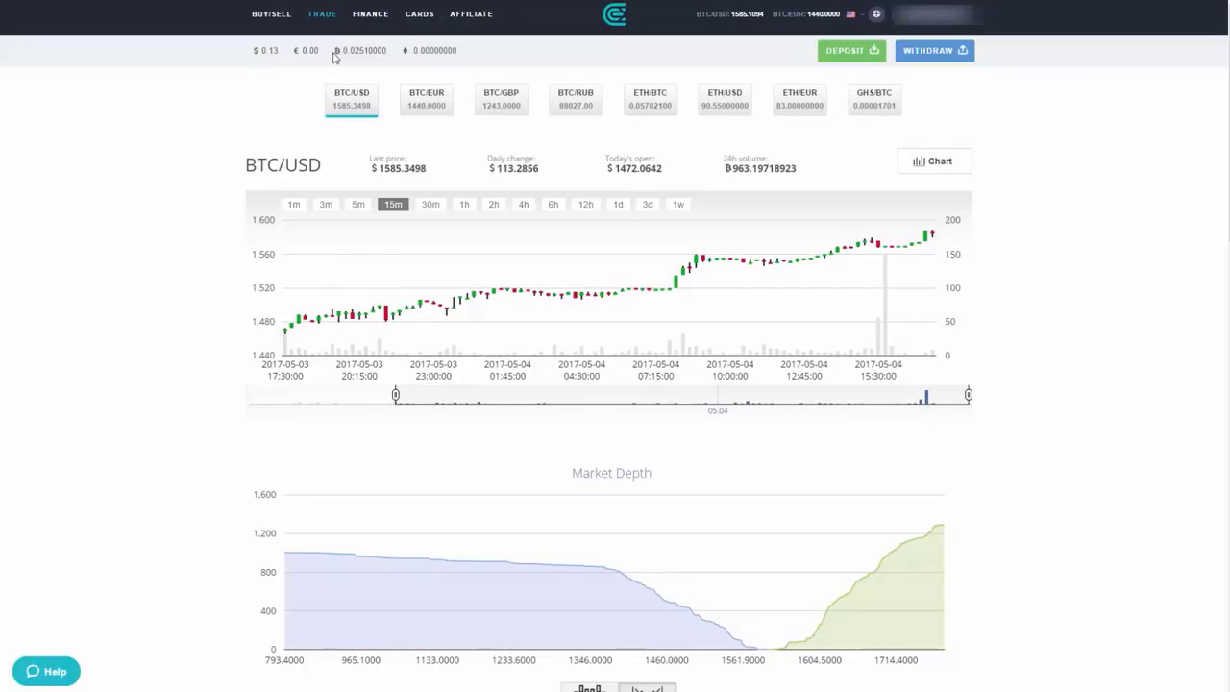
left_click_drag(343, 51, 386, 52)
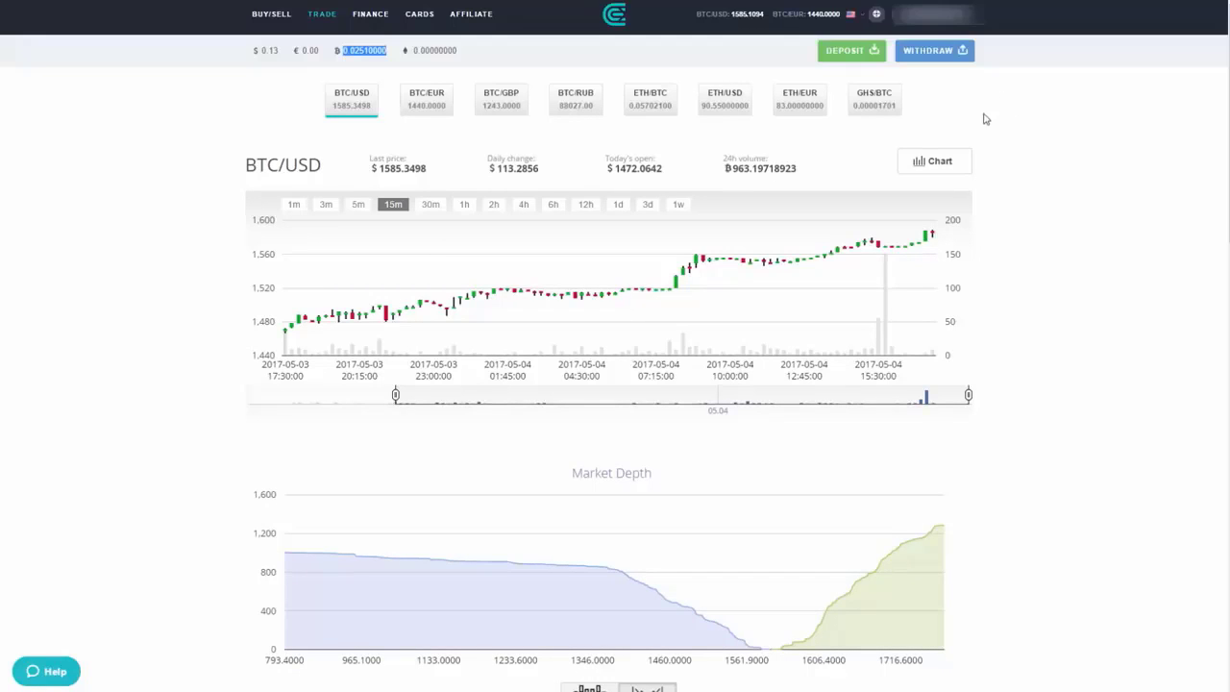
left_click(928, 50)
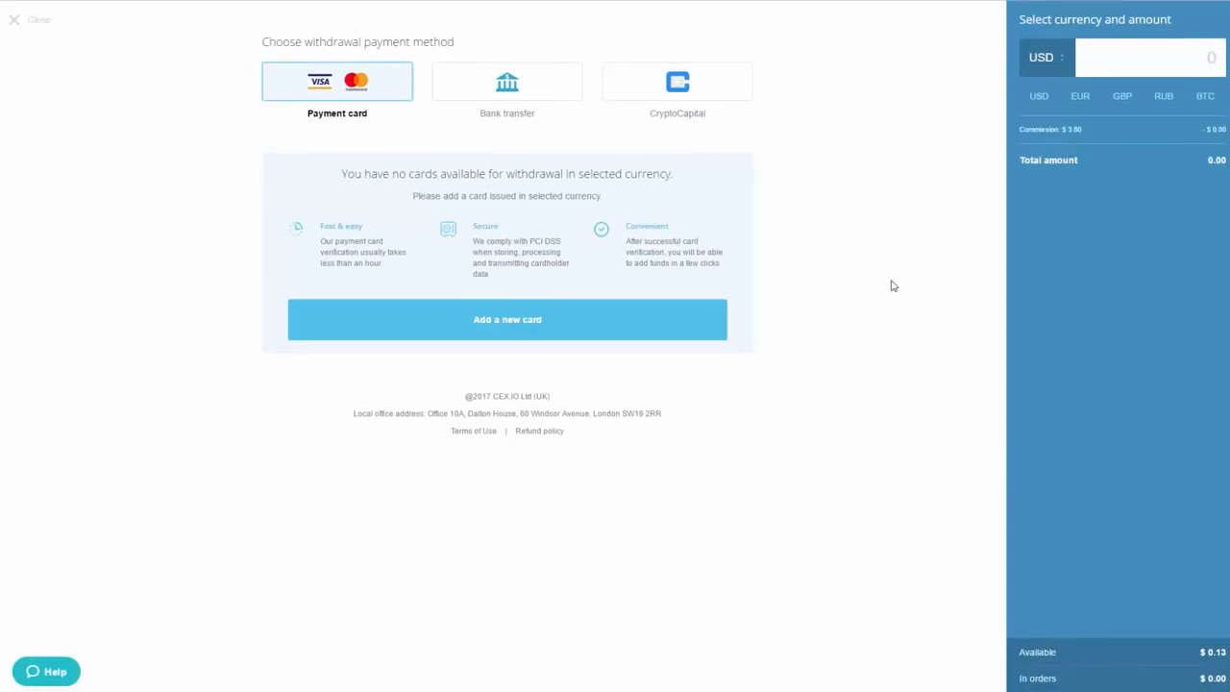
Switch the withdrawal currency to BTC and focus the recipient address field
left_click(1207, 98)
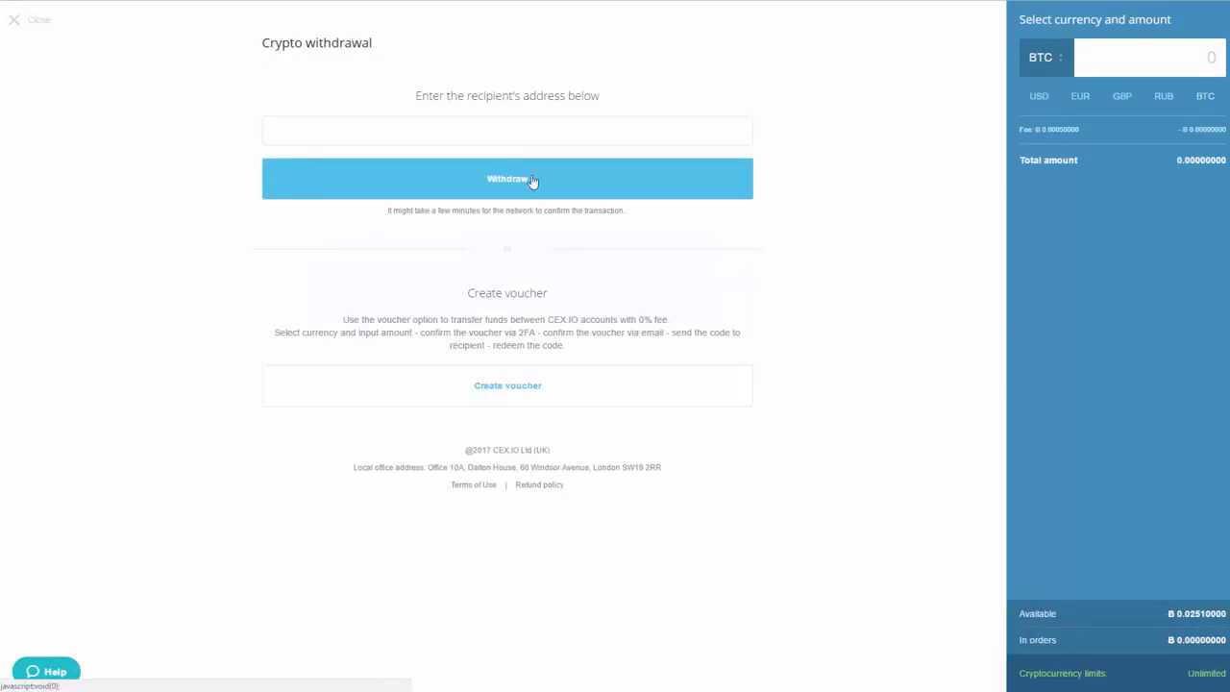
left_click(478, 131)
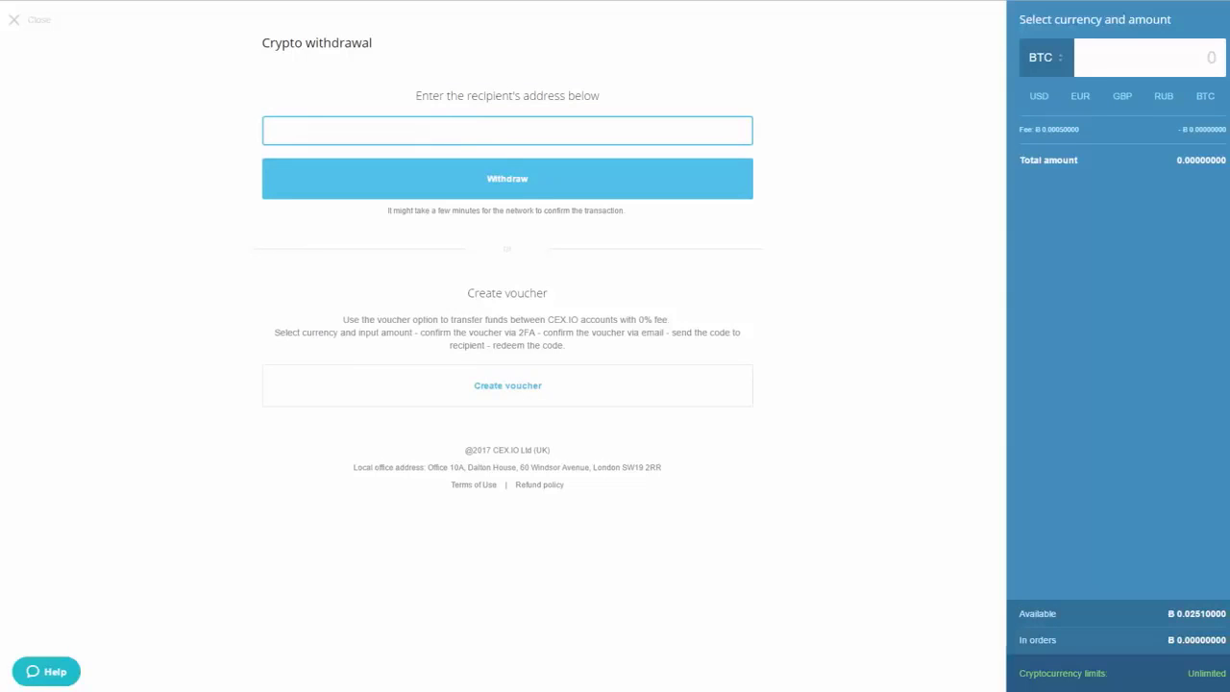
Paste the recipient's BTC address and enter a withdrawal amount of 0.0251 BTC
key("ctrl+v")
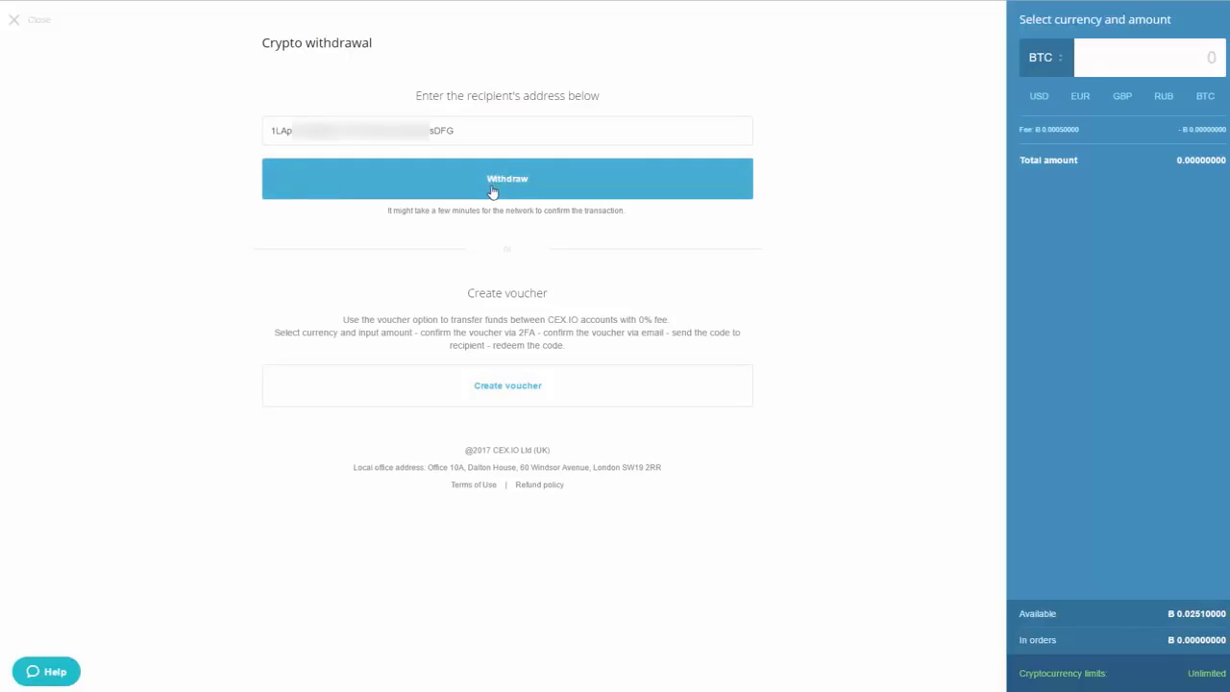
left_click(448, 197)
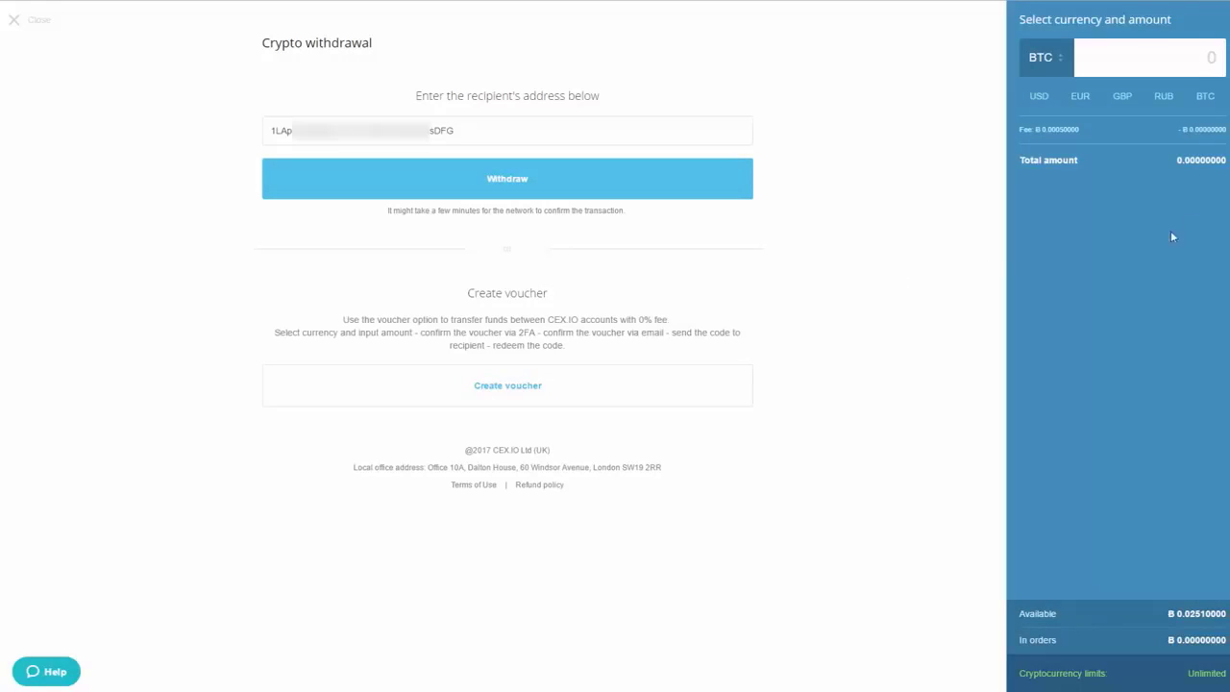
left_click(1187, 60)
type("0.0")
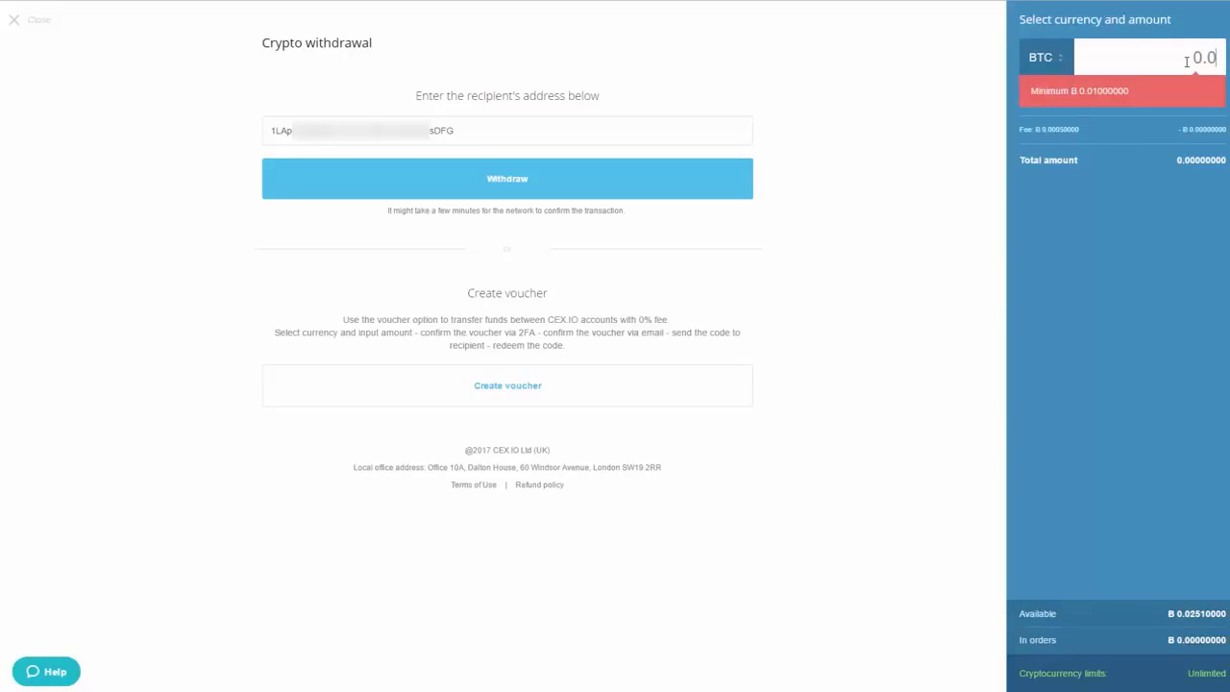
type("251")
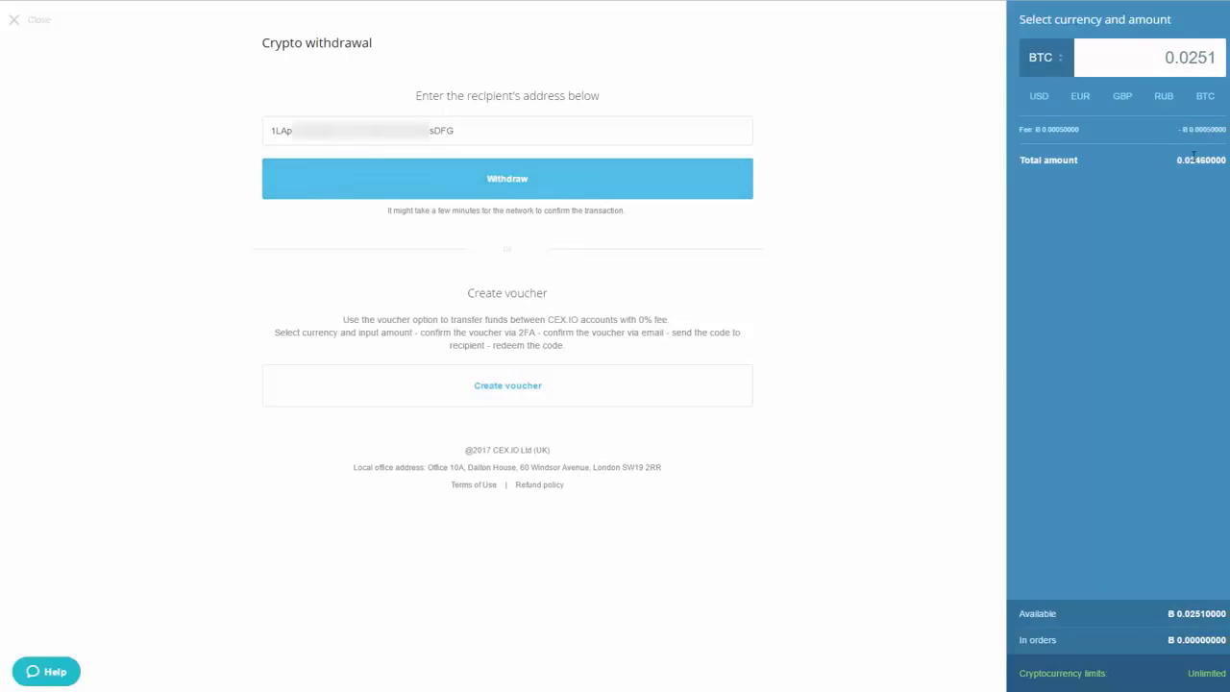
Submit the 0.0251 BTC withdrawal, bringing up the Google Authenticator code prompt
left_click(596, 187)
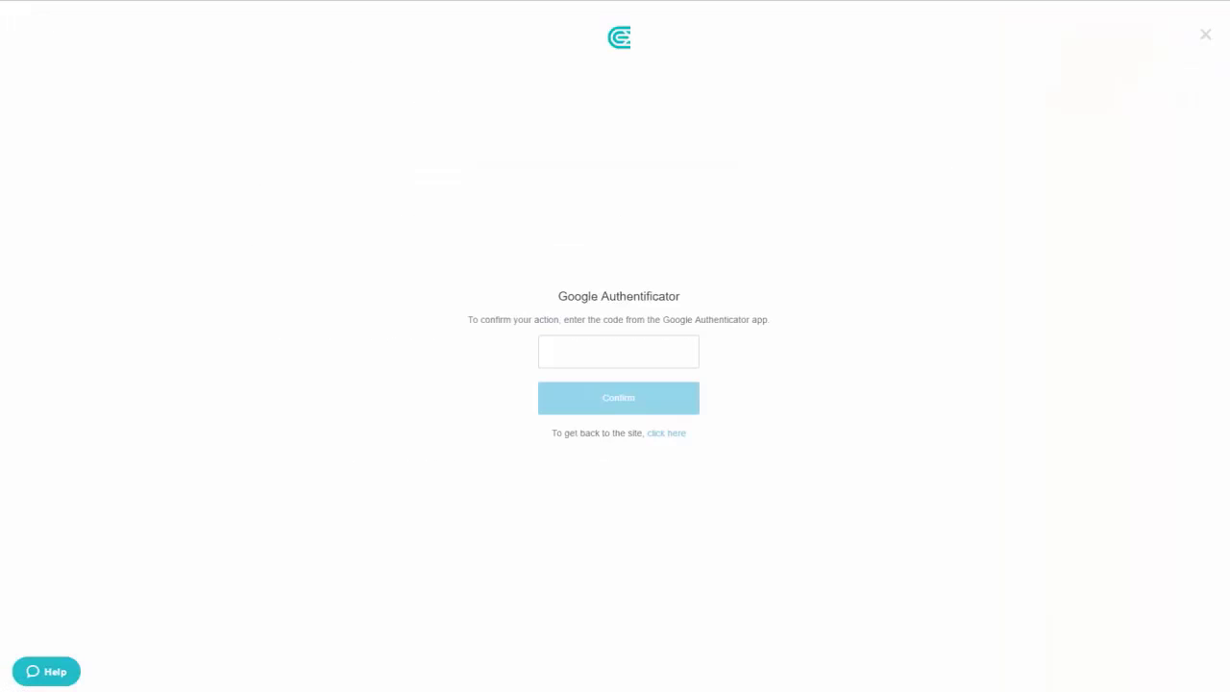